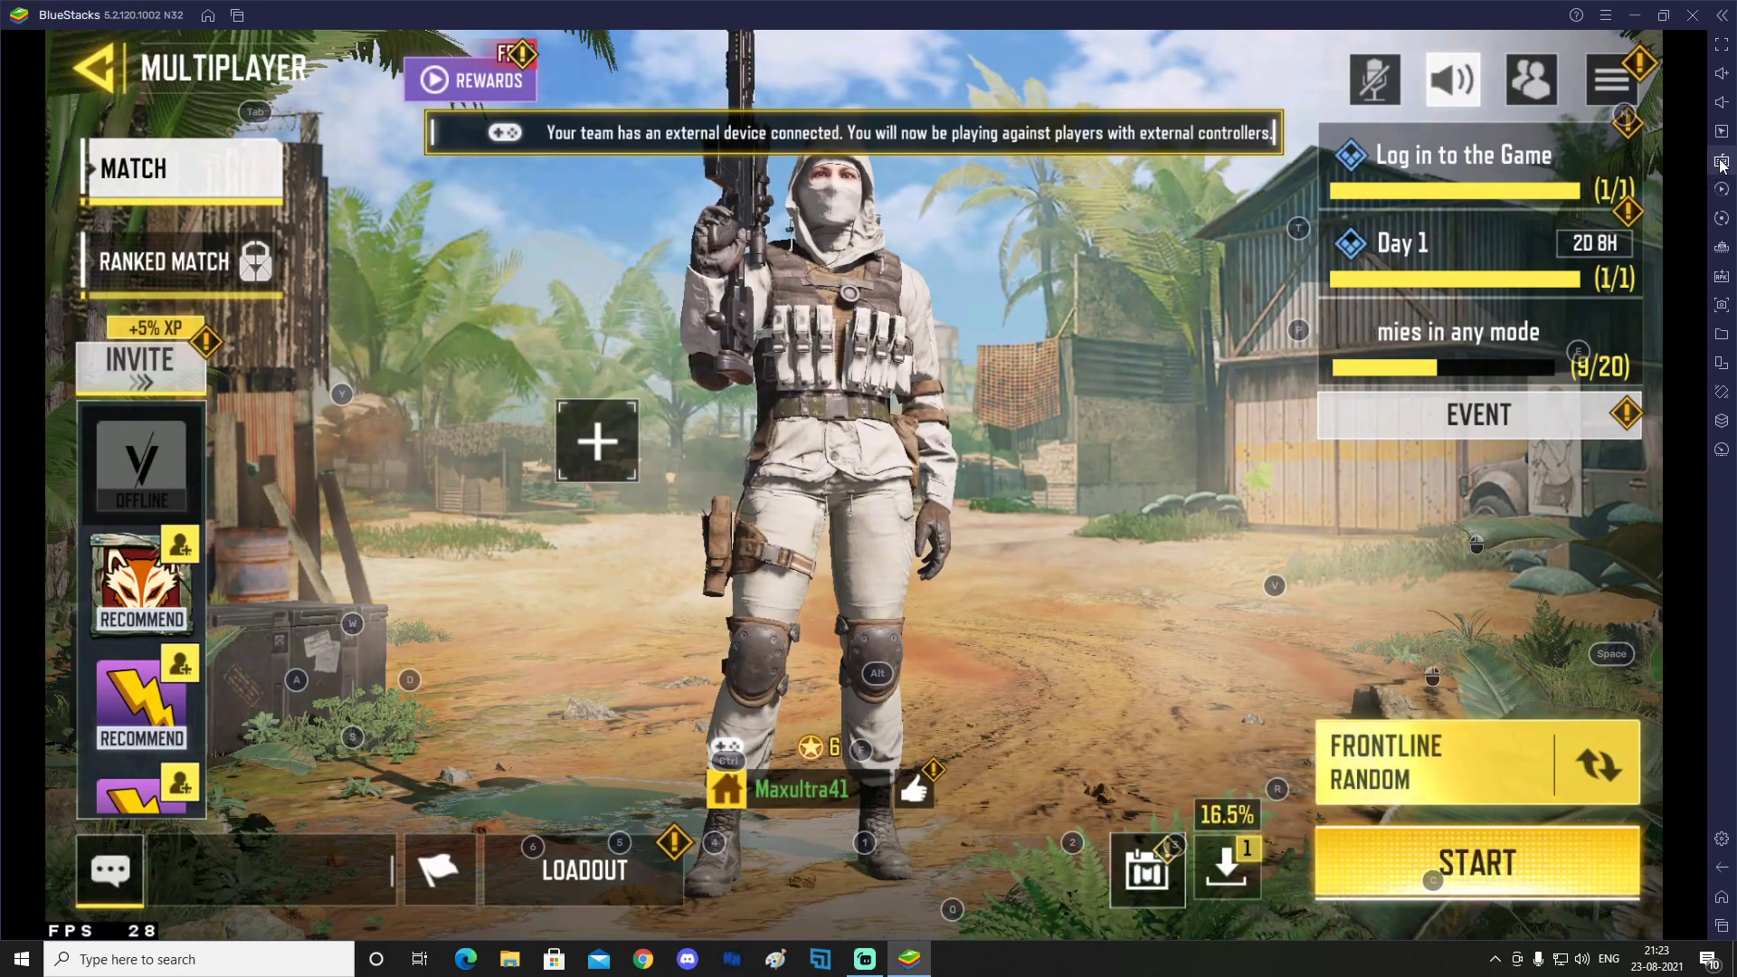
Switch the game controls scheme to Smart and open the advanced controls editor
{"action": "left_click", "coordinate": [1722, 164]}
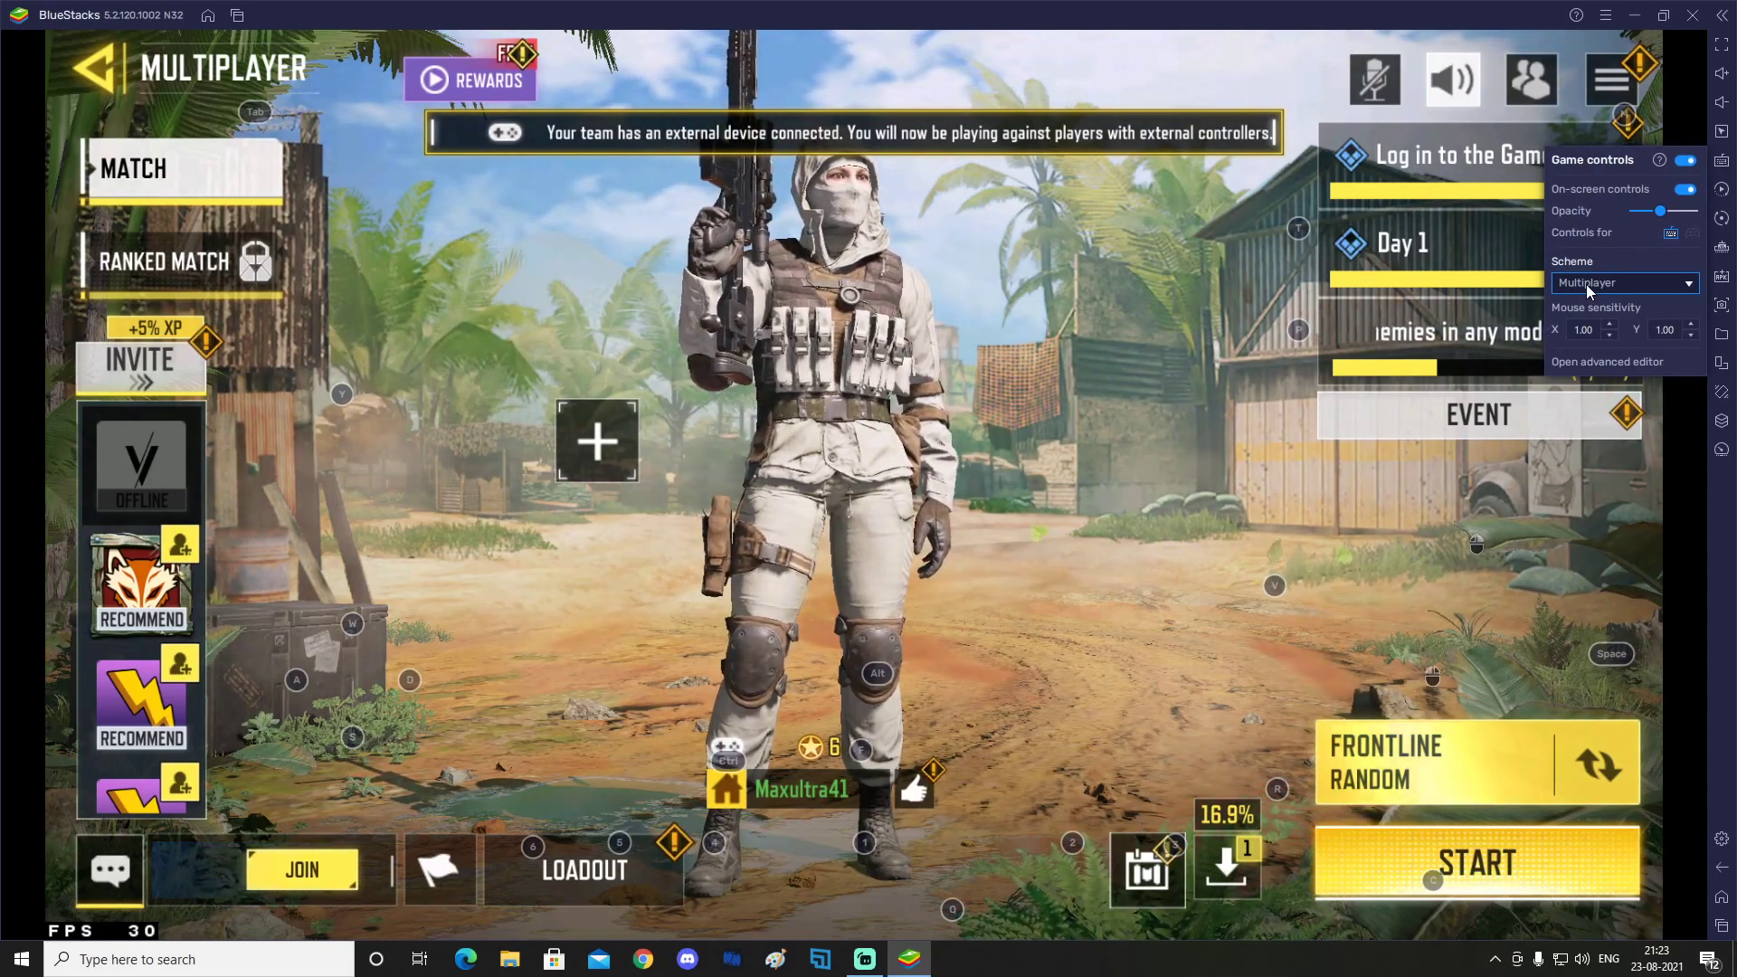
{"action": "left_click", "coordinate": [1587, 284]}
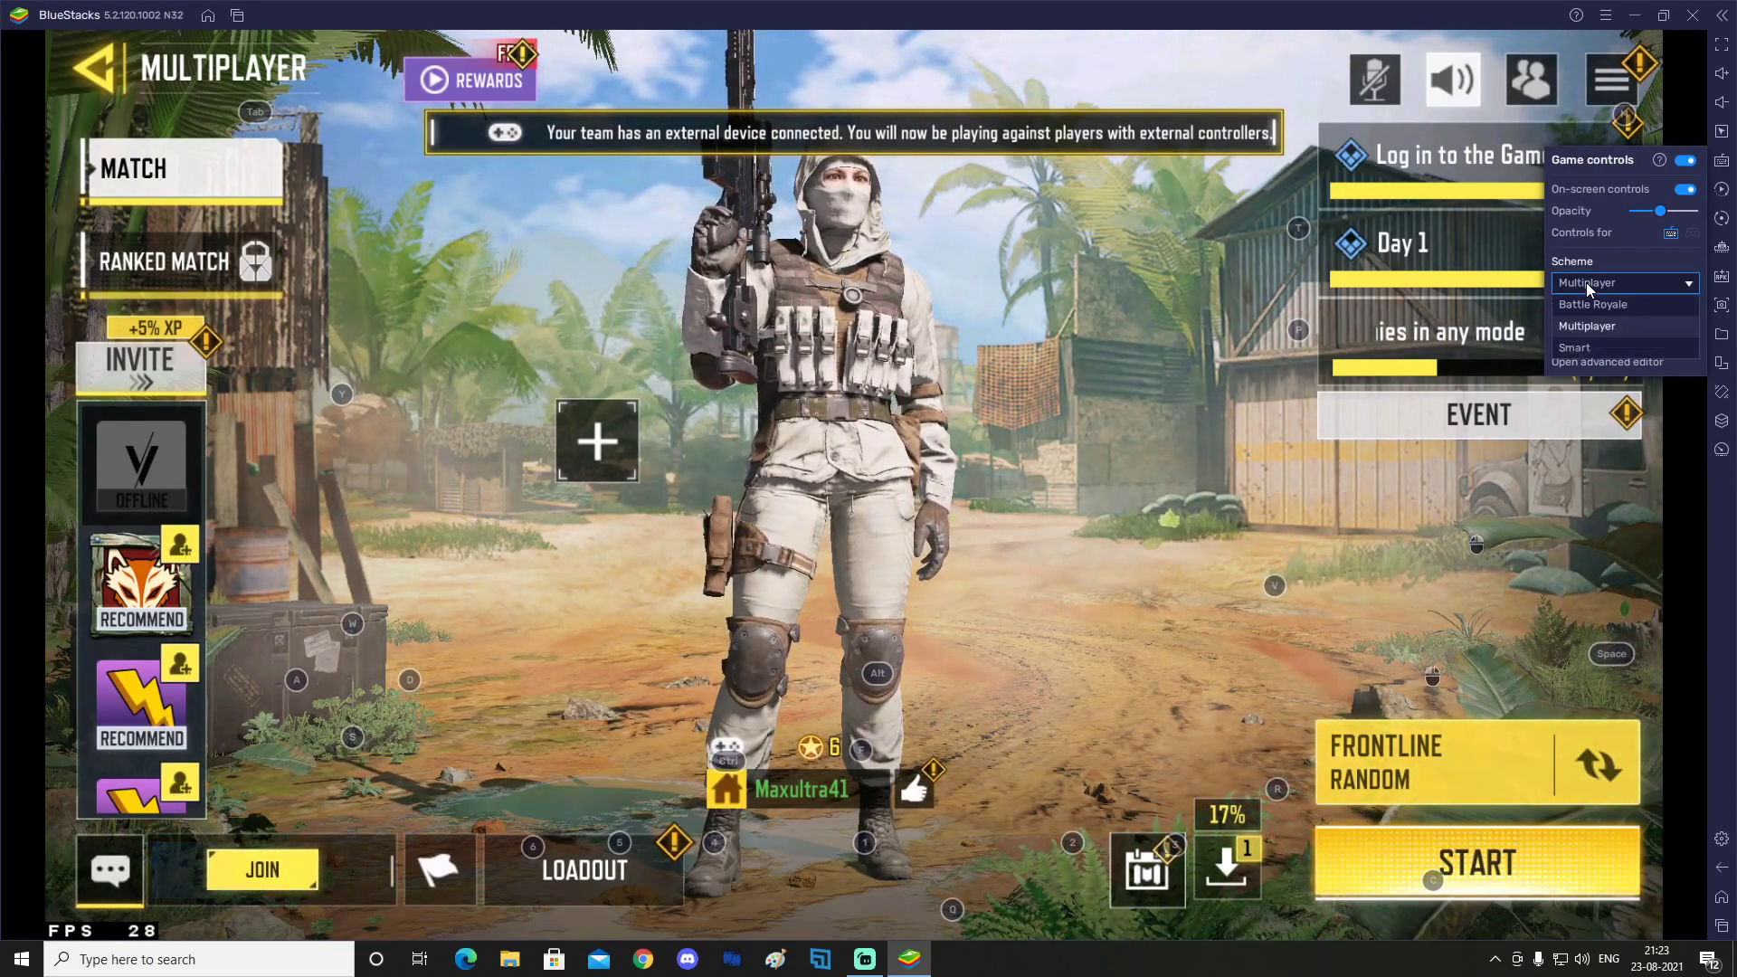
{"action": "left_click", "coordinate": [1583, 343]}
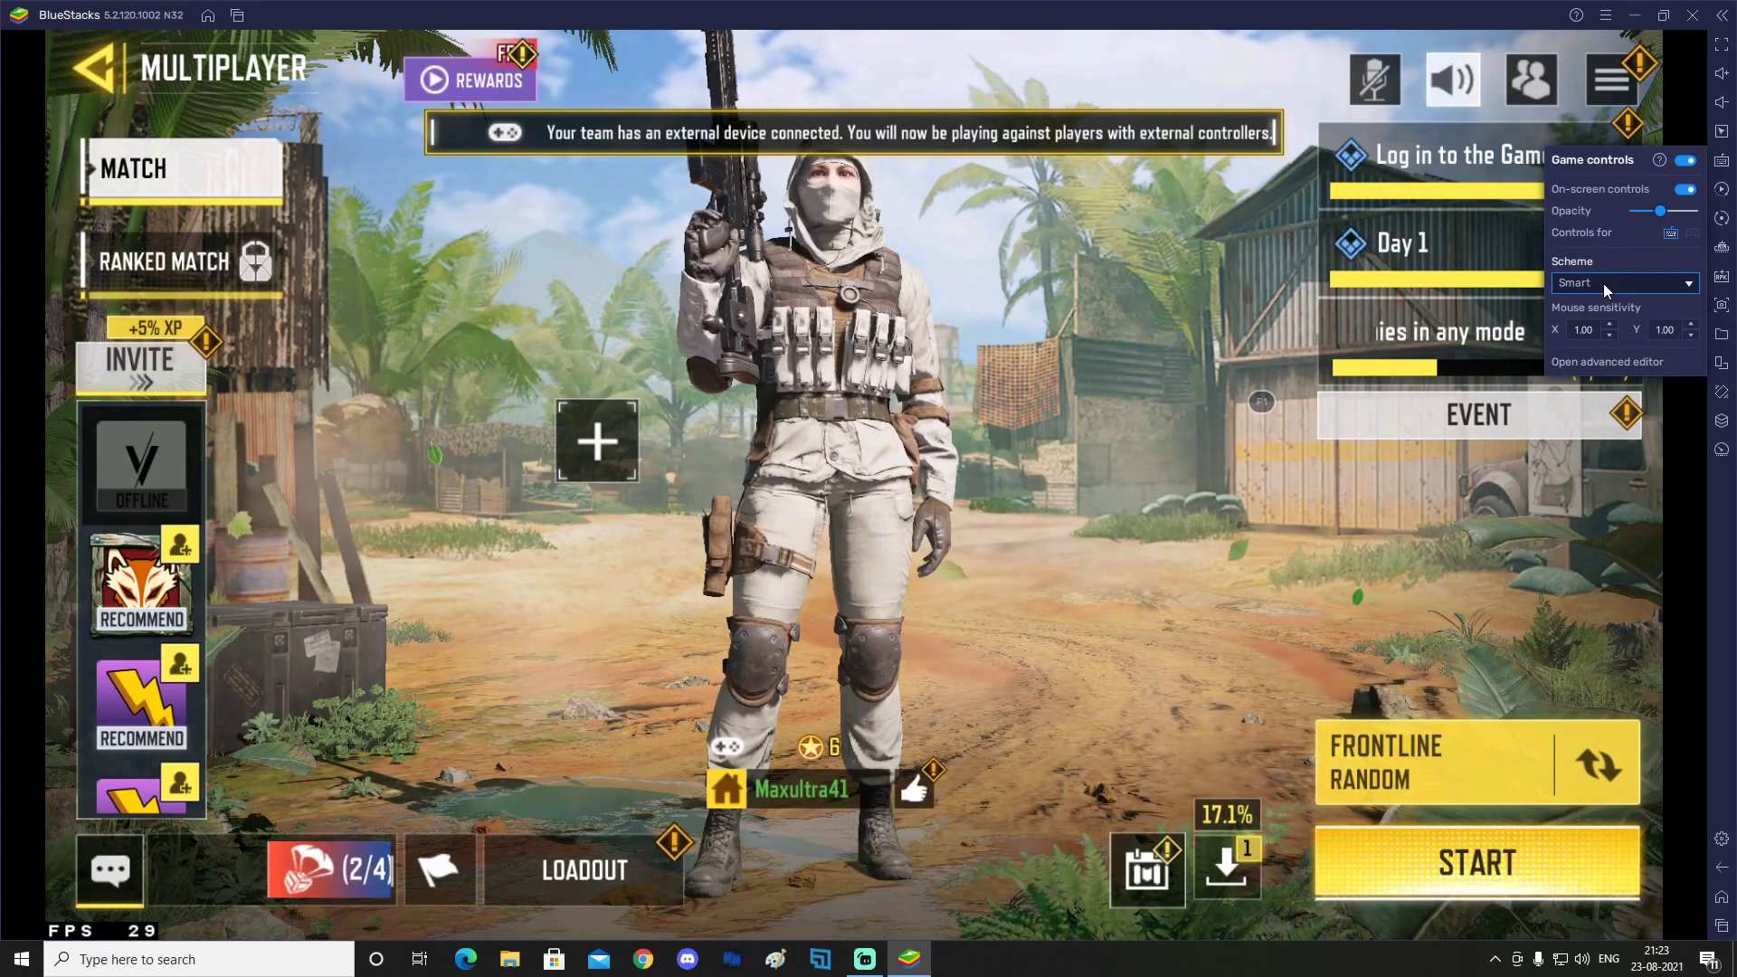
{"action": "left_click", "coordinate": [1602, 362]}
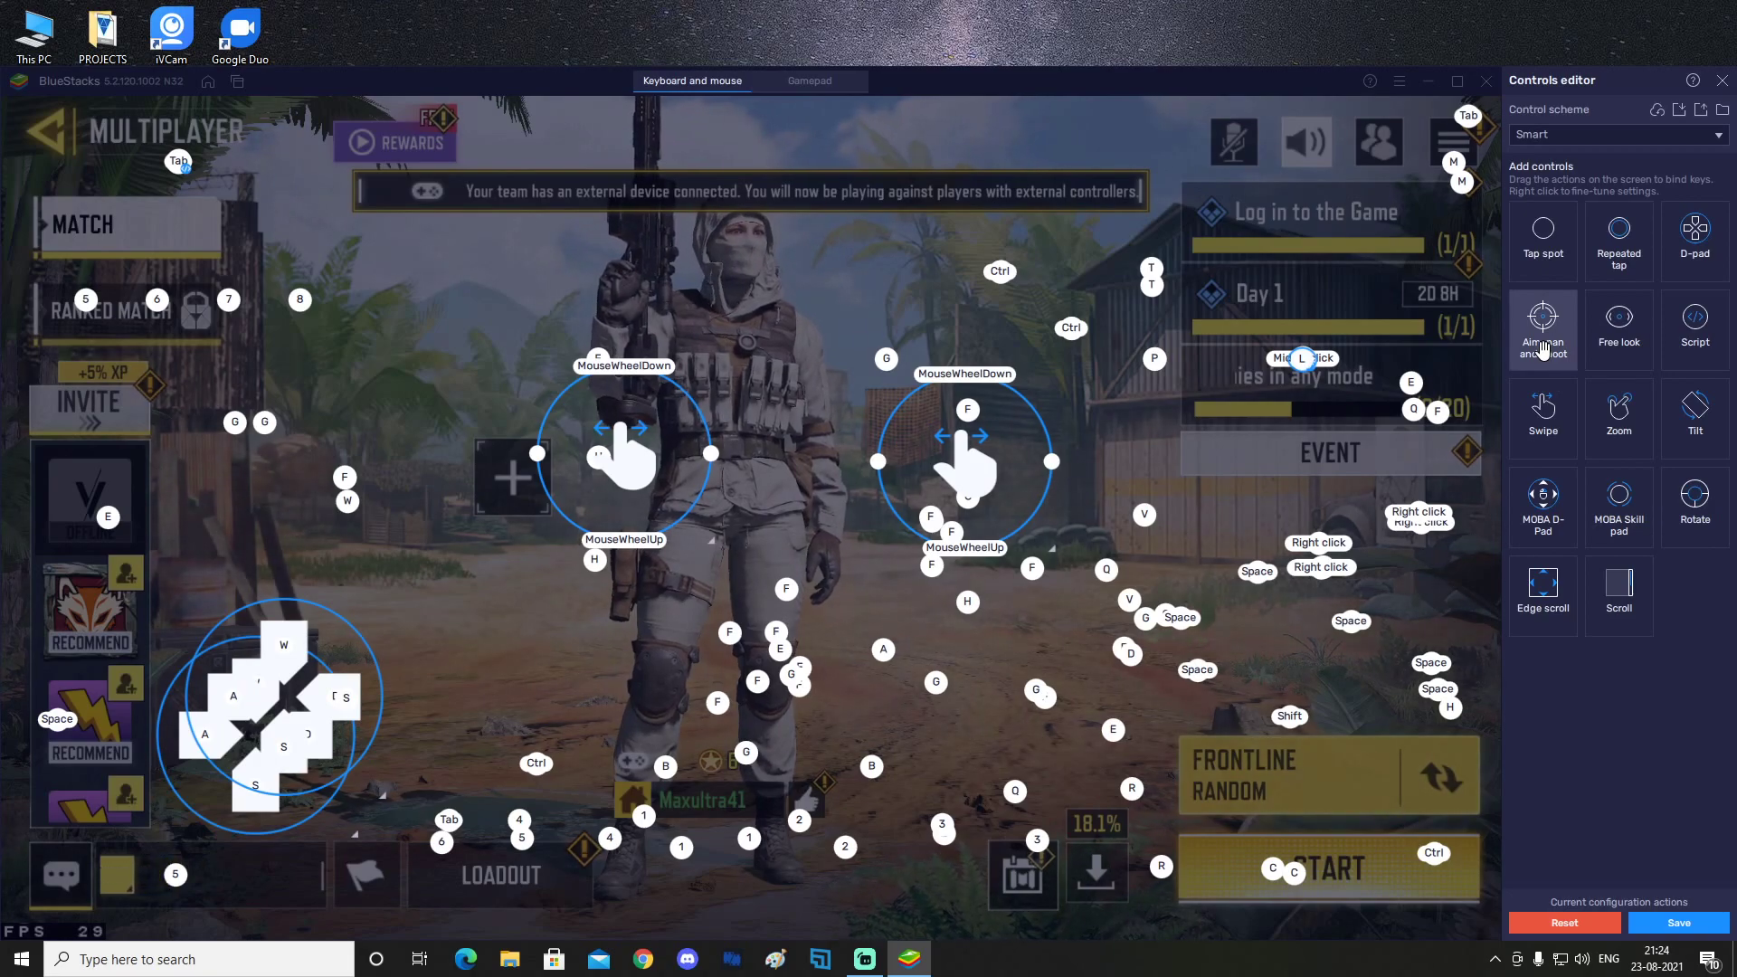
Add an Aim, pan and shoot control at about X 73.64, Y 39.23 and open its settings
{"action": "left_click_drag", "start_coordinate": [1543, 348], "coordinate": [1107, 454]}
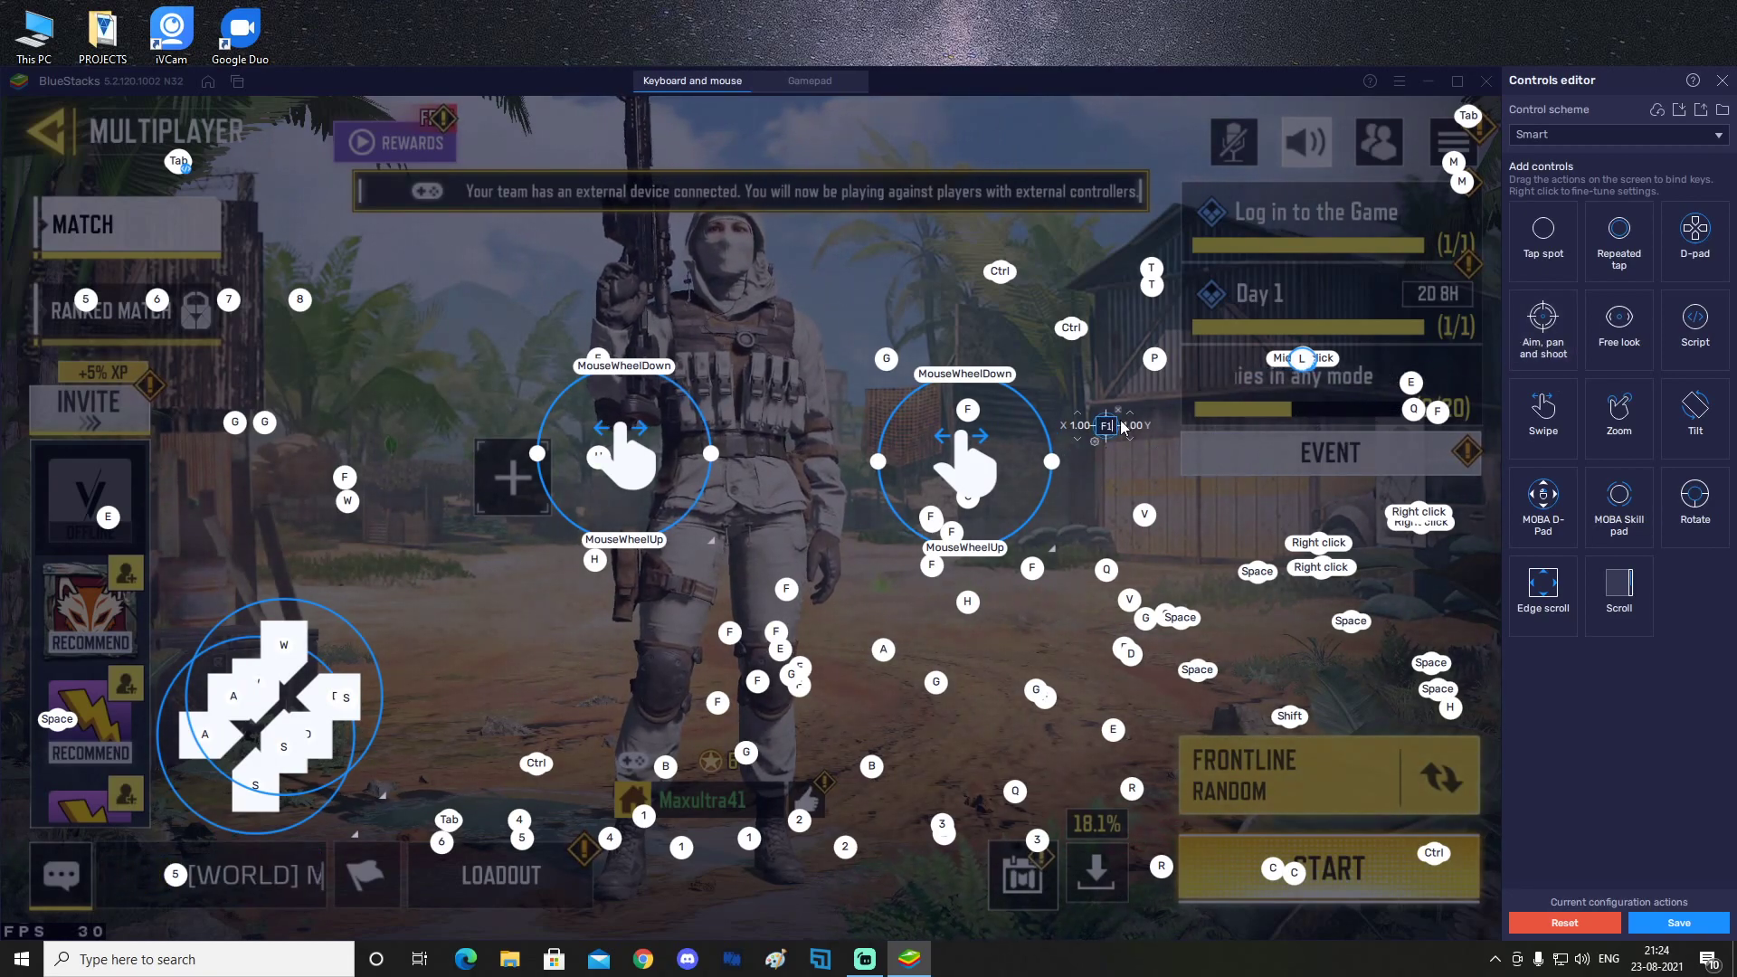
{"action": "mouse_move", "coordinate": [1109, 443]}
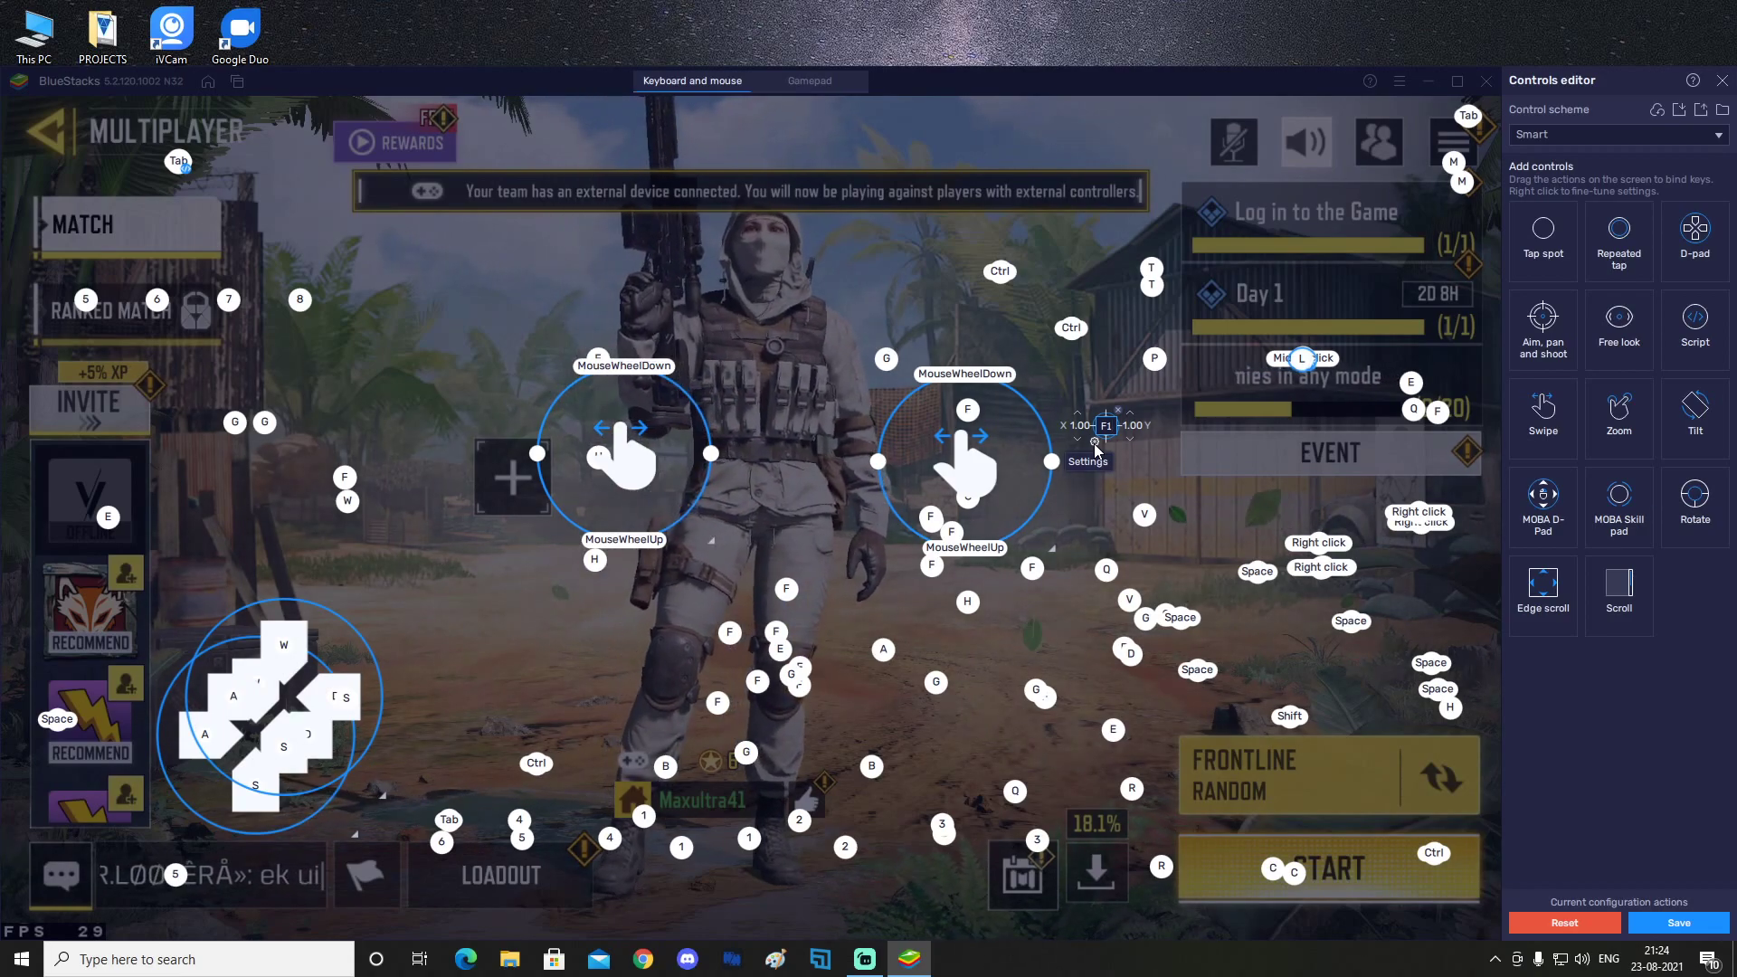
{"action": "left_click", "coordinate": [1095, 446]}
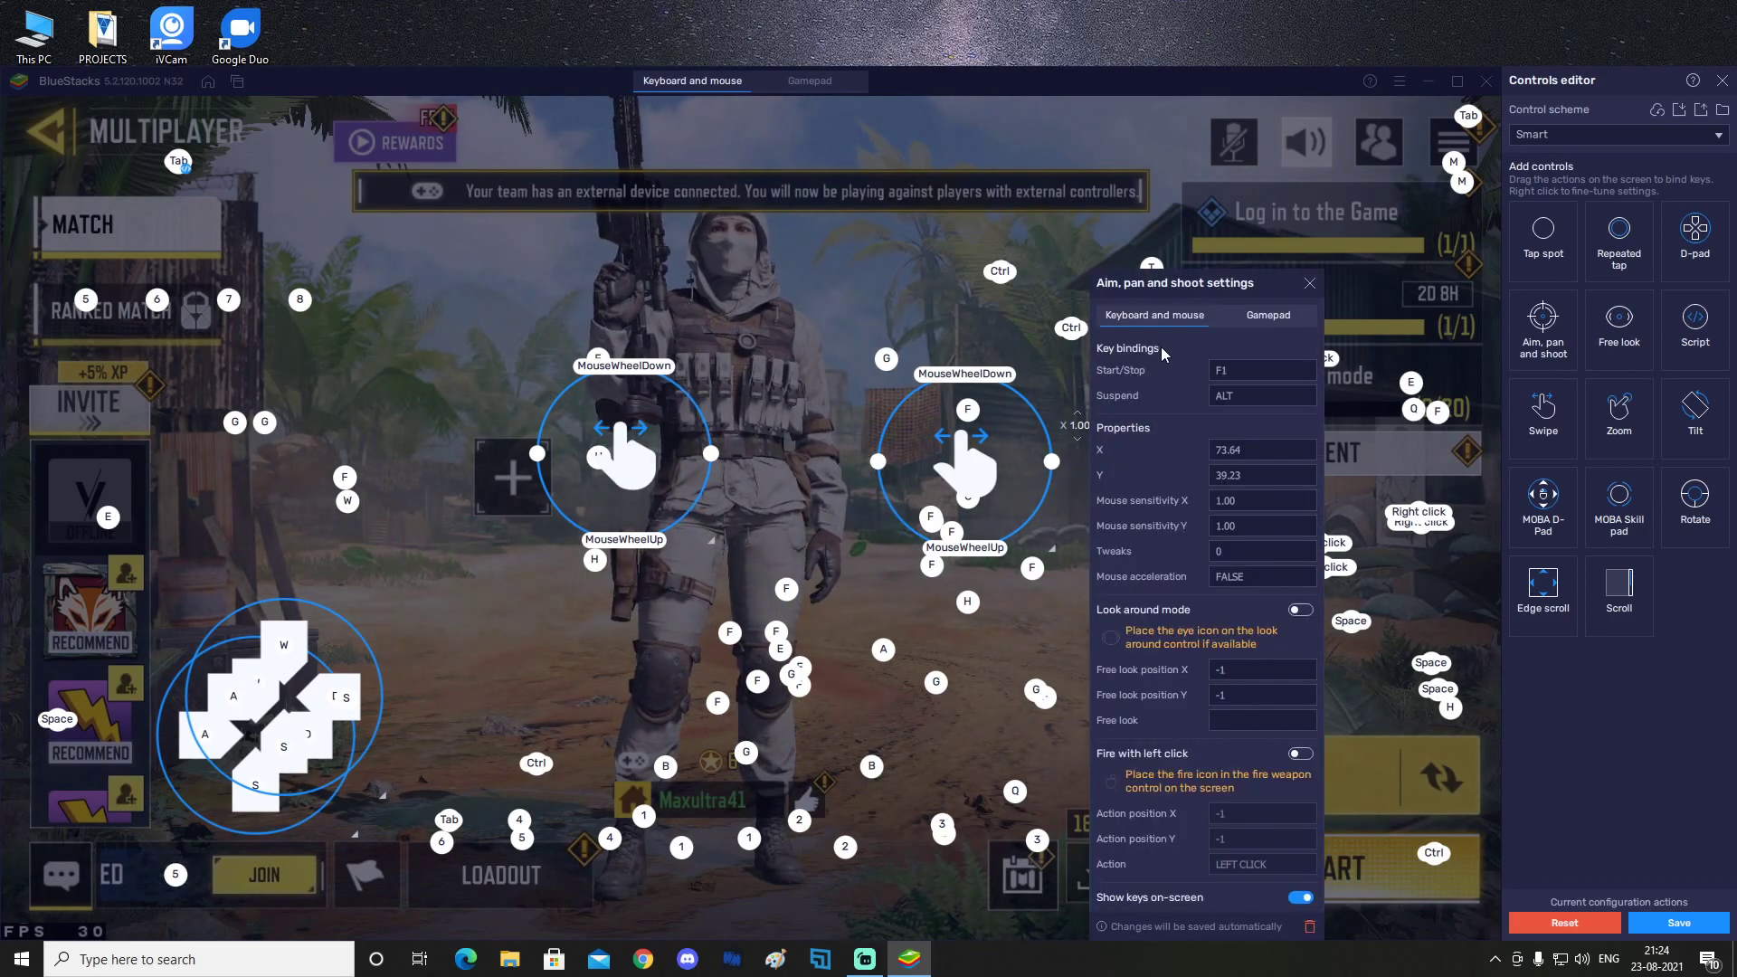
Enable Look around mode and Fire with left click, place the fire icon above the Frontline banner, and save the Smart scheme
{"action": "left_click_drag", "start_coordinate": [1164, 290], "coordinate": [980, 167]}
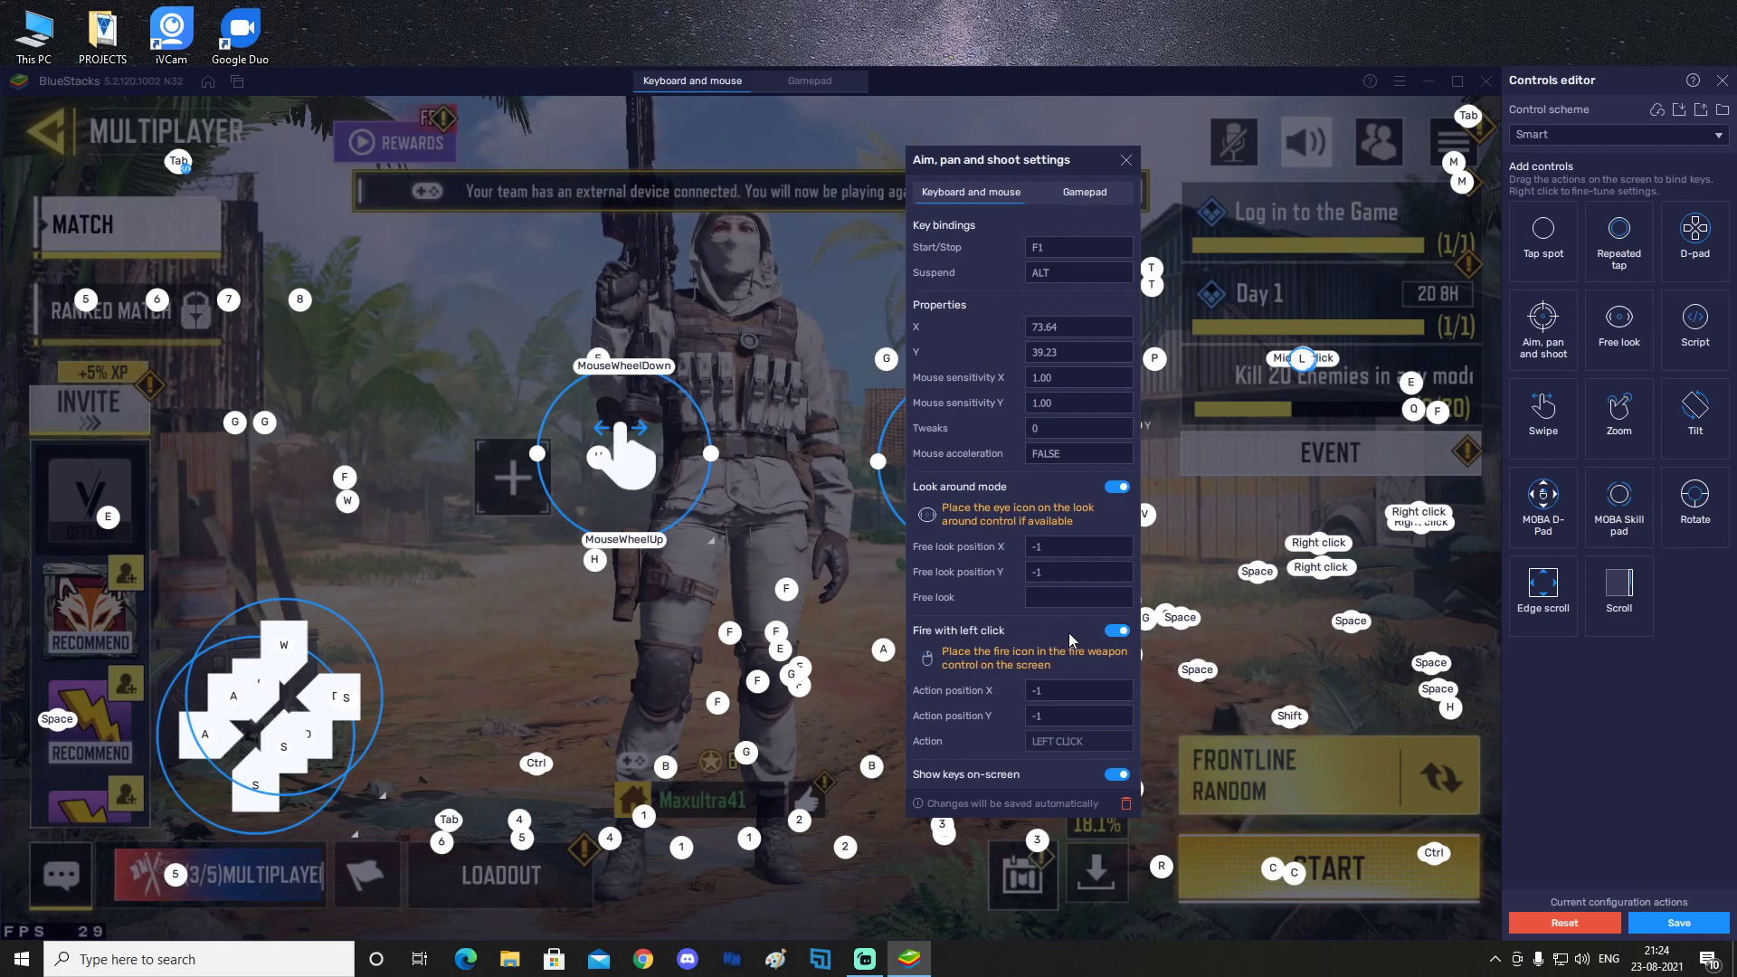
{"action": "left_click", "coordinate": [1046, 371]}
{"action": "left_click_drag", "start_coordinate": [994, 168], "coordinate": [742, 158]}
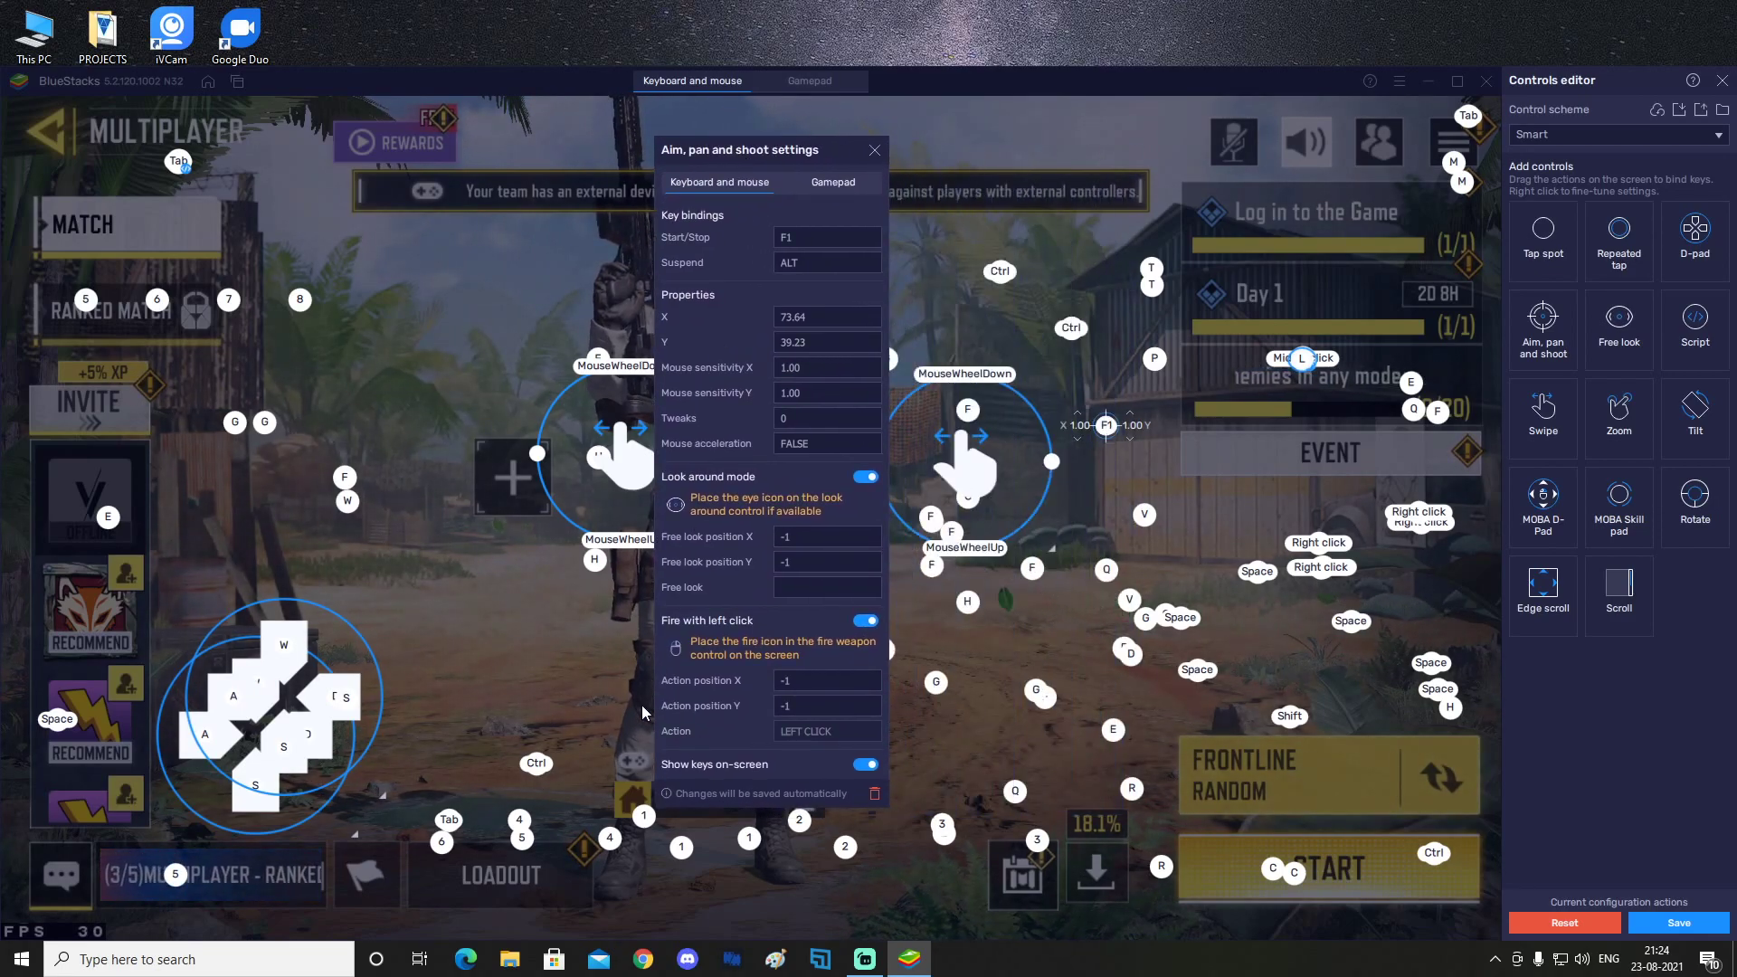
{"action": "left_click", "coordinate": [676, 649]}
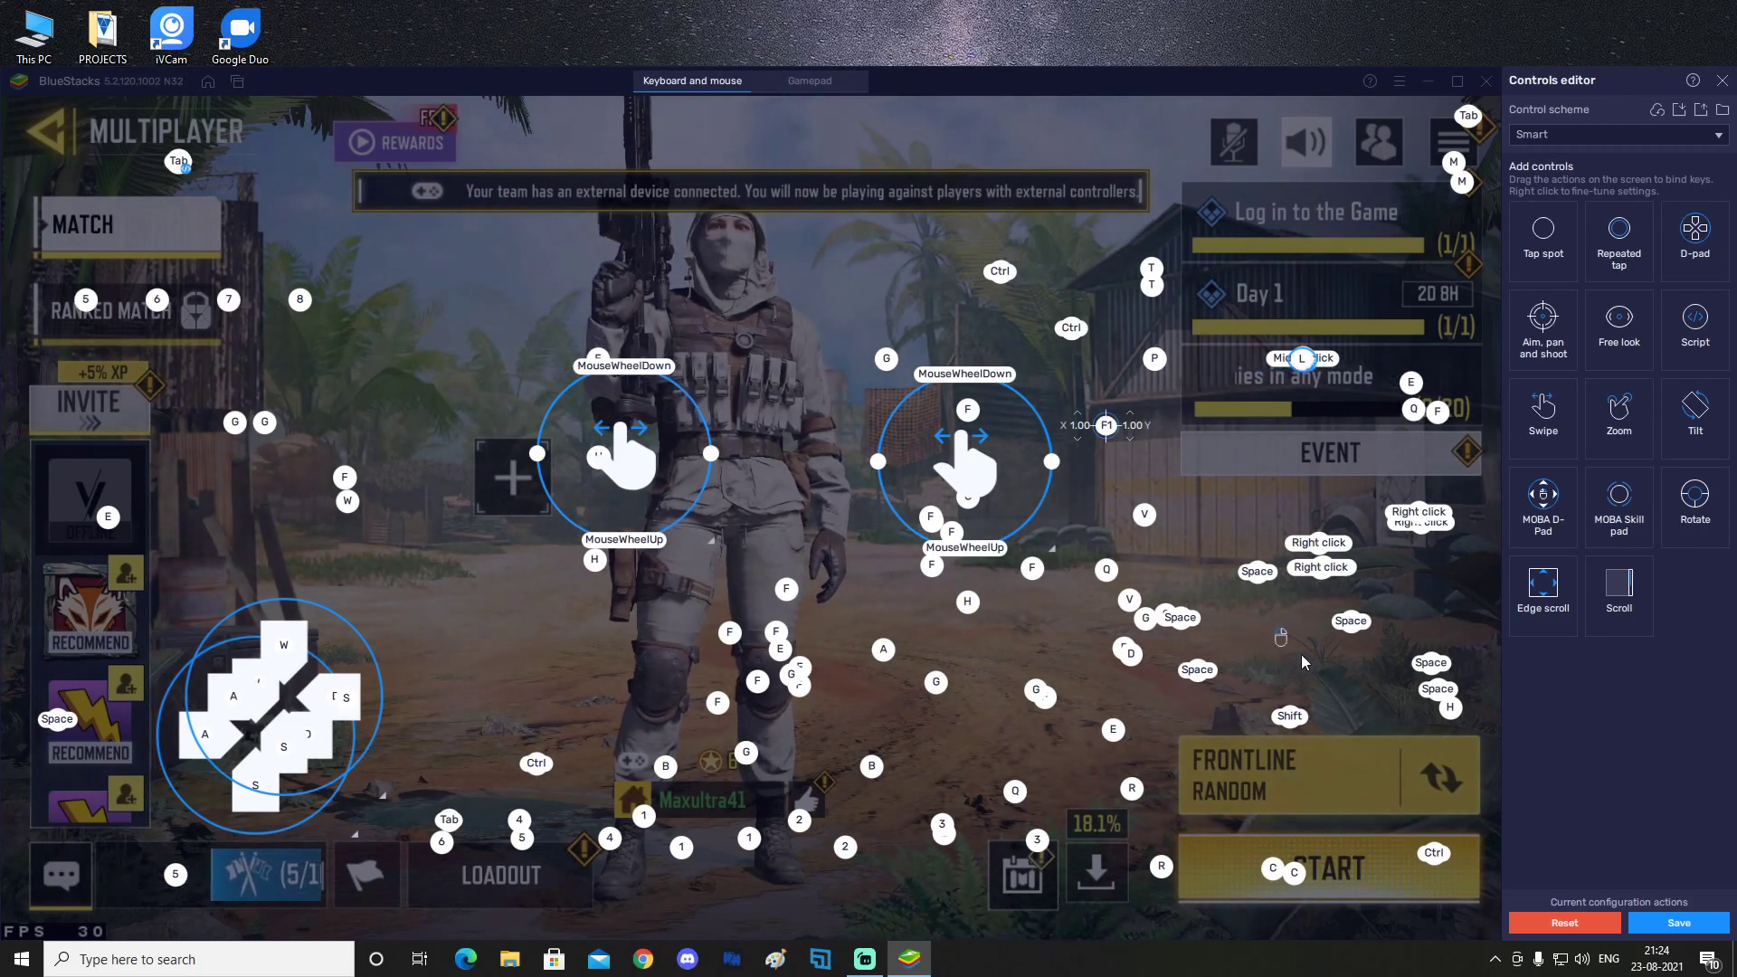
{"action": "left_click", "coordinate": [1722, 81]}
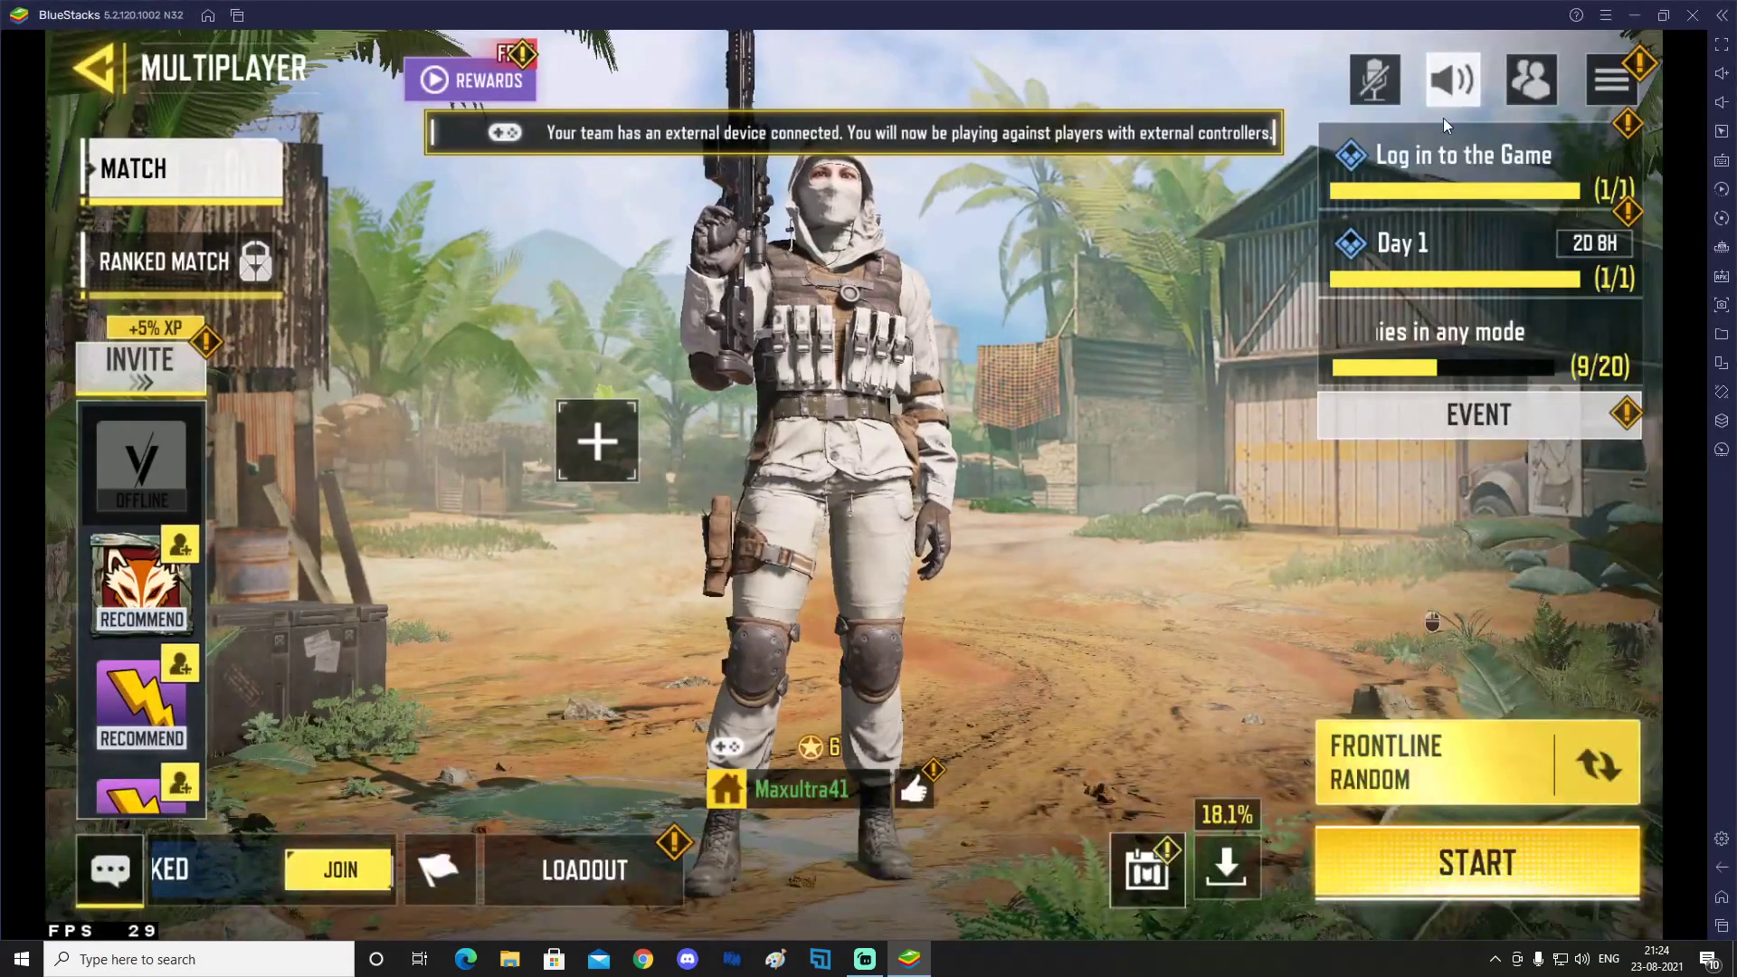
Start a Frontline multiplayer match and show the game in full screen
{"action": "left_click", "coordinate": [1455, 874]}
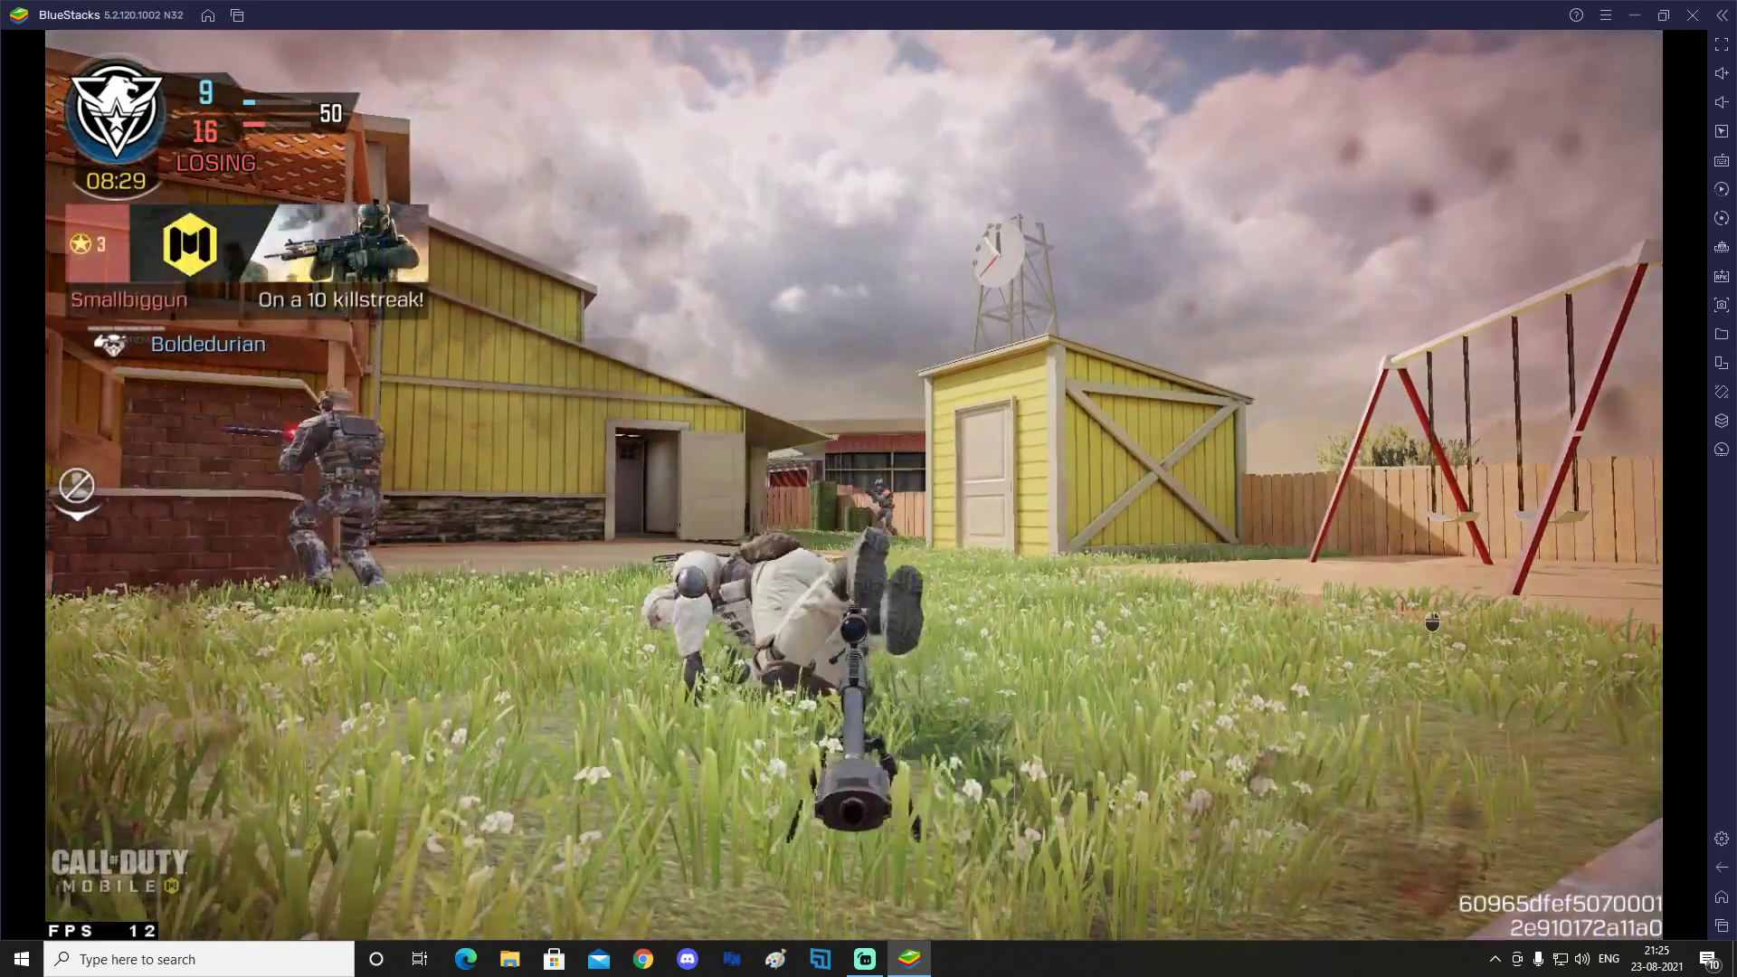
{"action": "key", "text": "F11"}
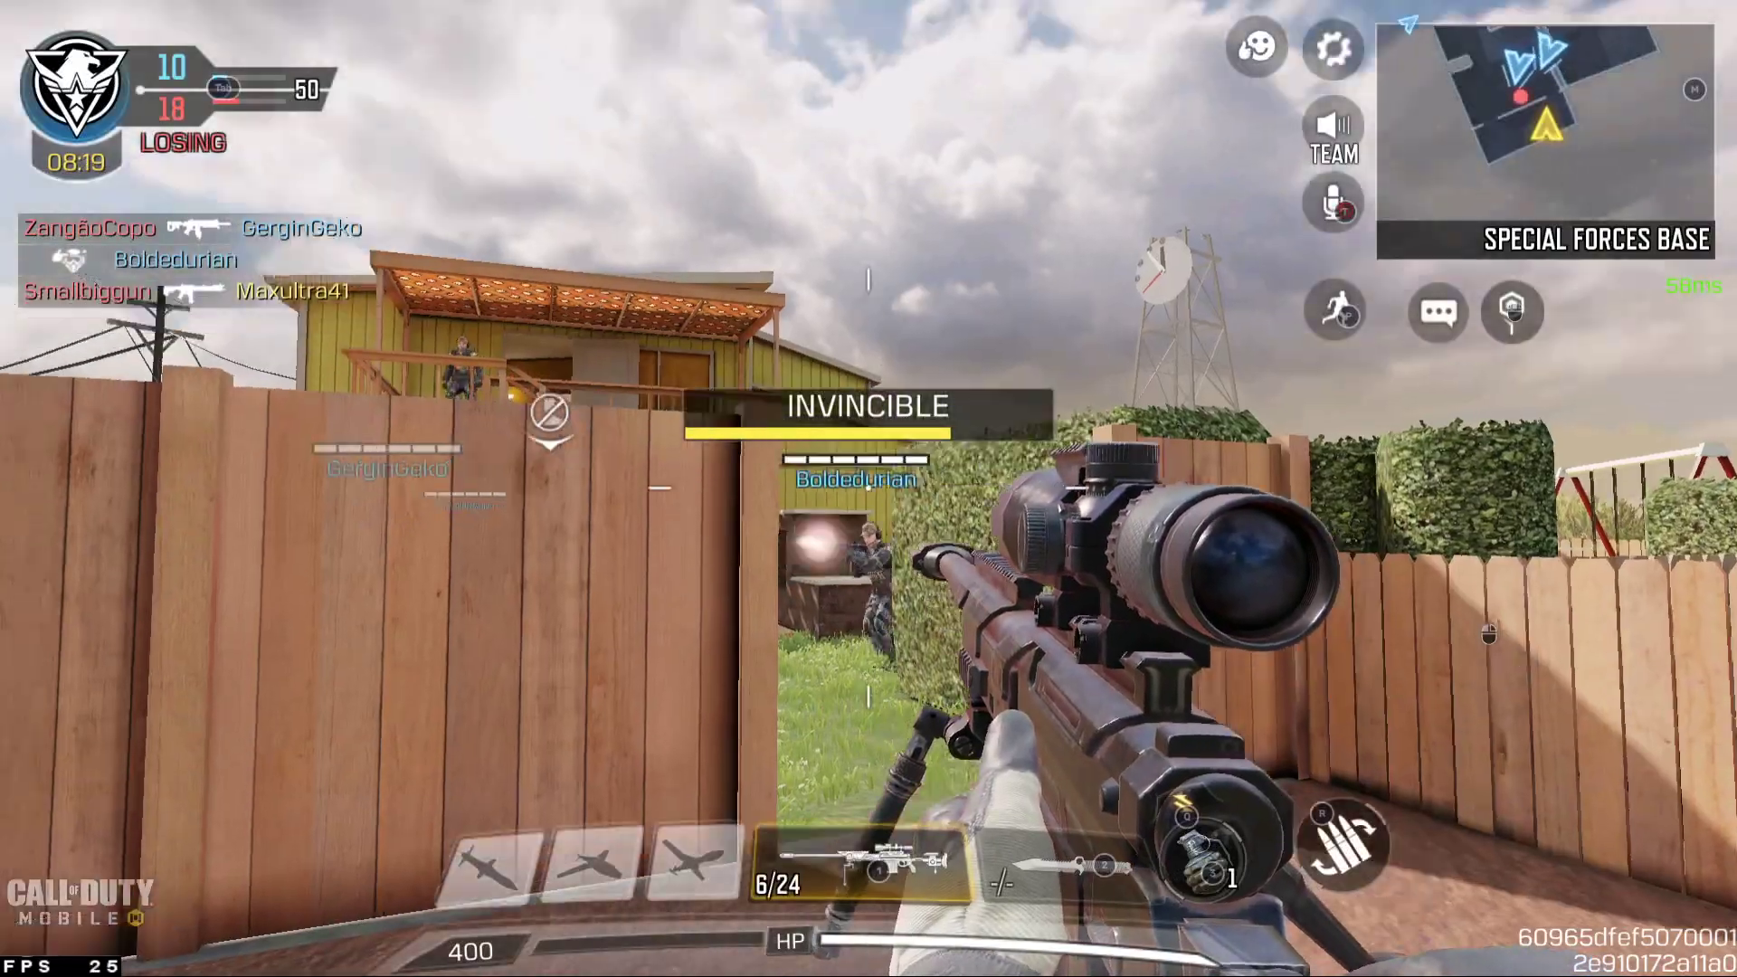
Test moving, looking around and aiming the sniper rifle near the wooden fence with the Smart scheme
{"action": "key", "text": "a"}
{"action": "key", "text": "d"}
{"action": "key", "text": "a"}
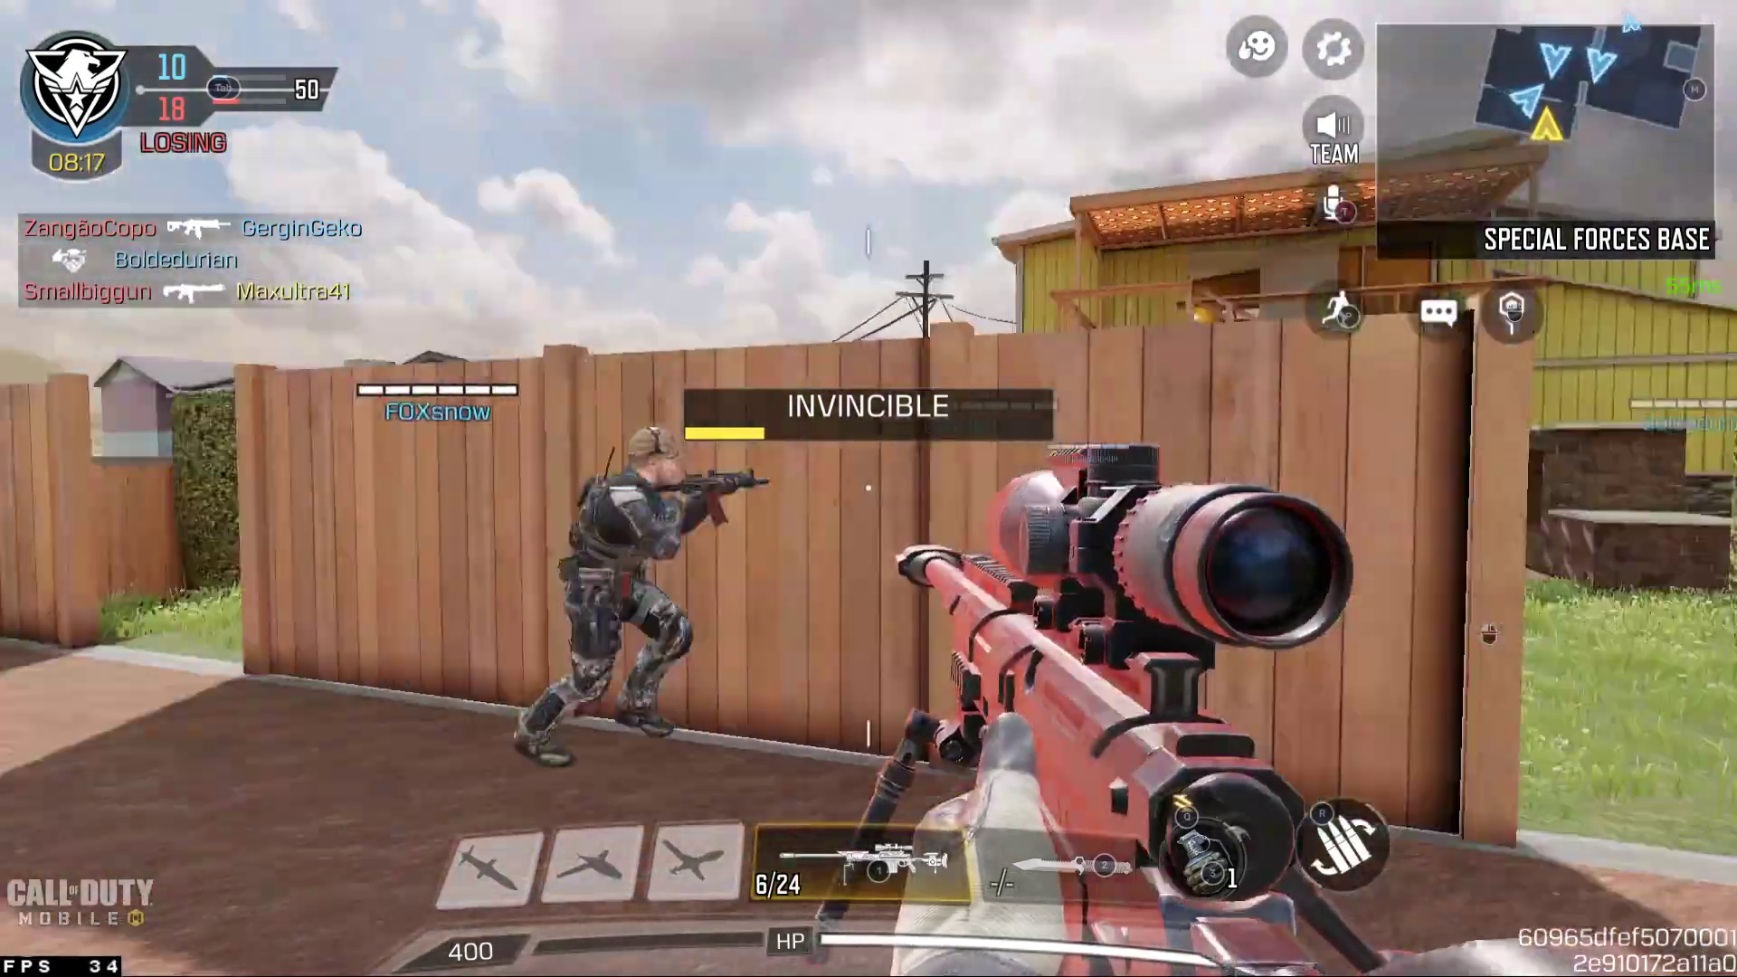
{"action": "key", "text": "a"}
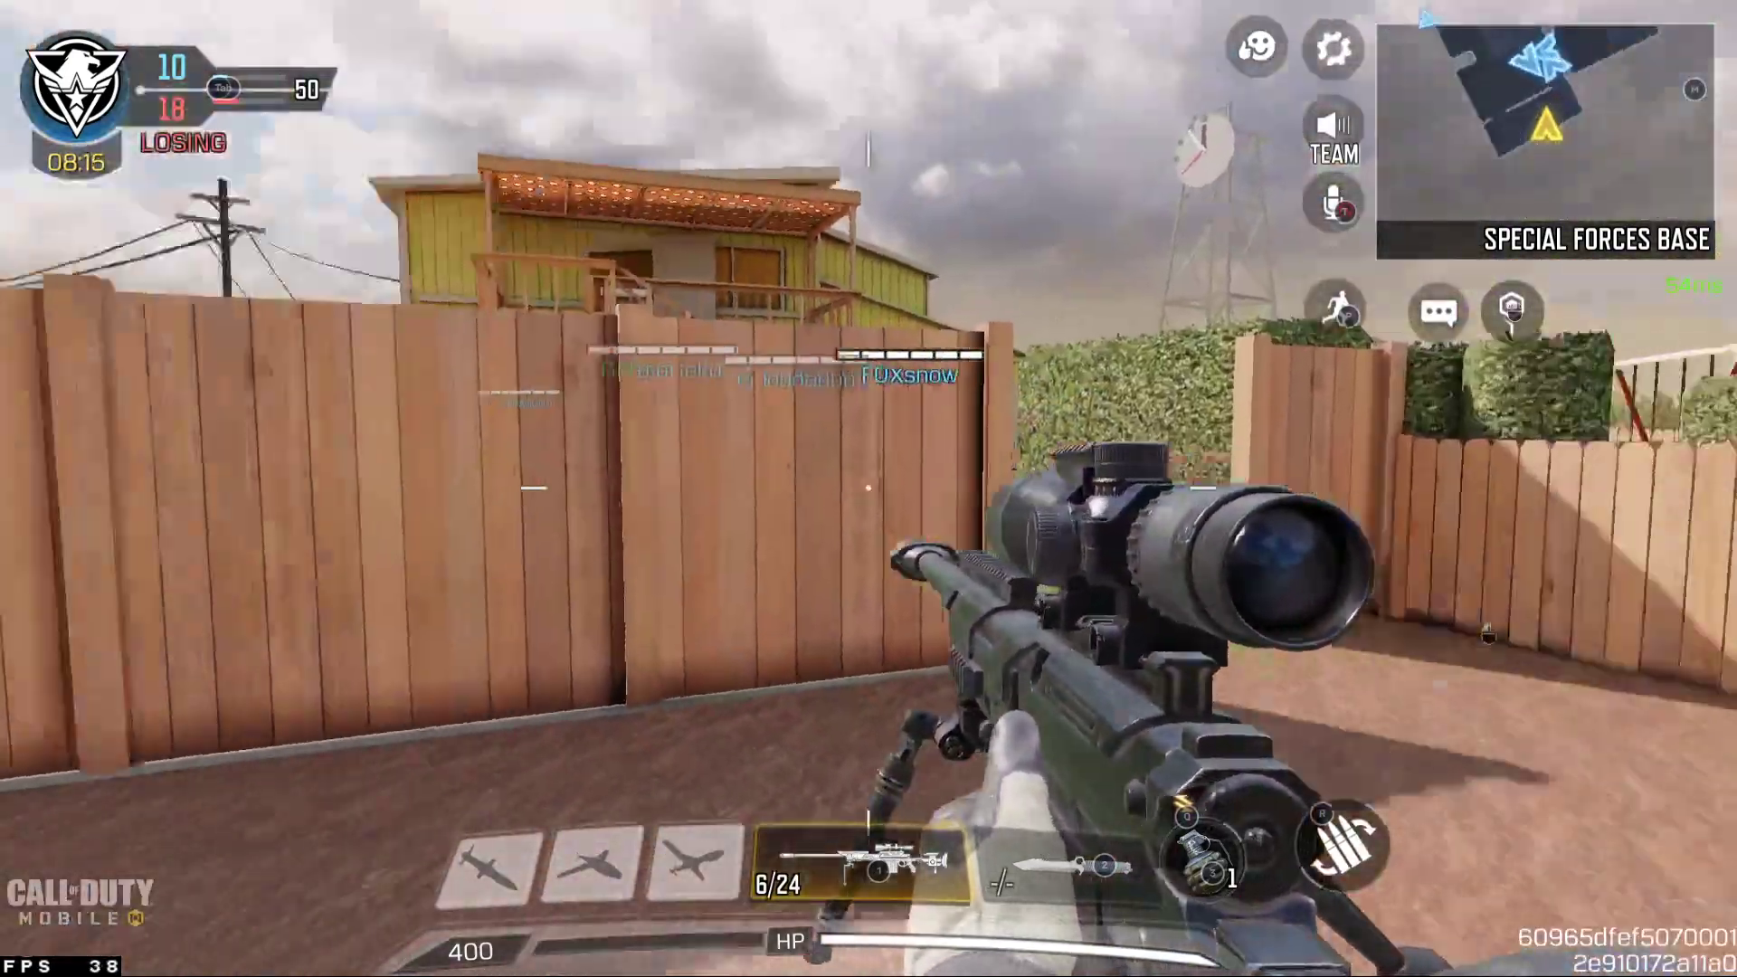
{"action": "key", "text": "d"}
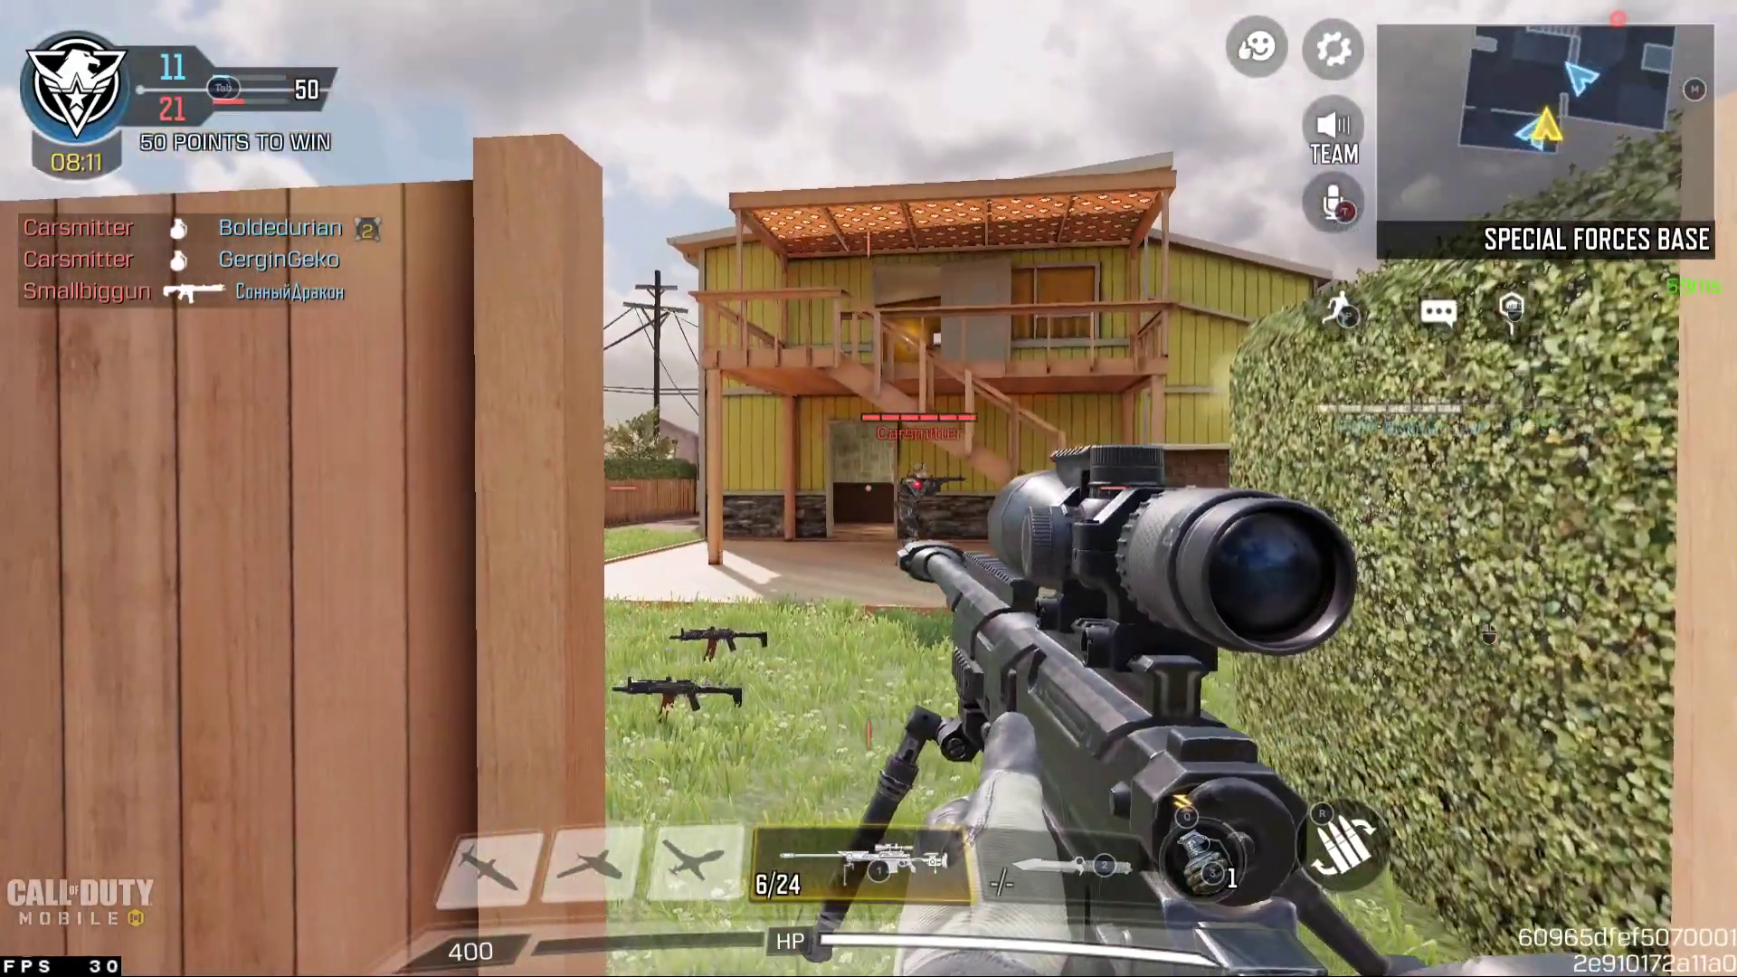
{"action": "right_click", "coordinate": [868, 489]}
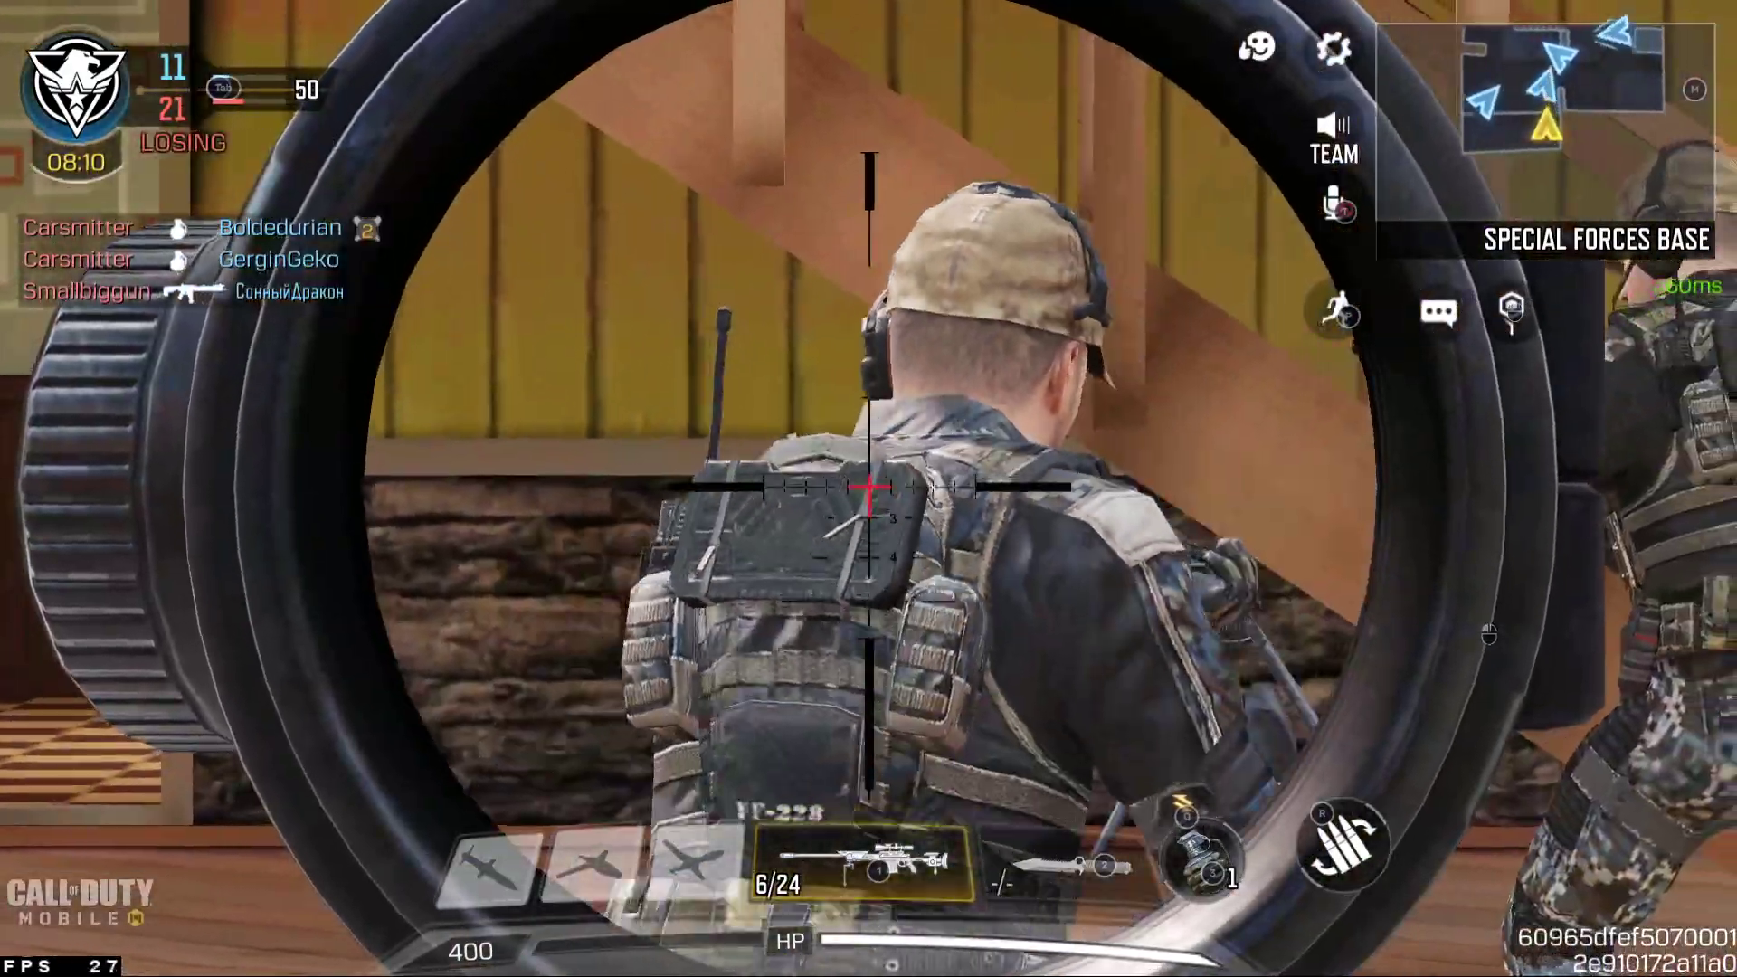
{"action": "right_click", "coordinate": [868, 488]}
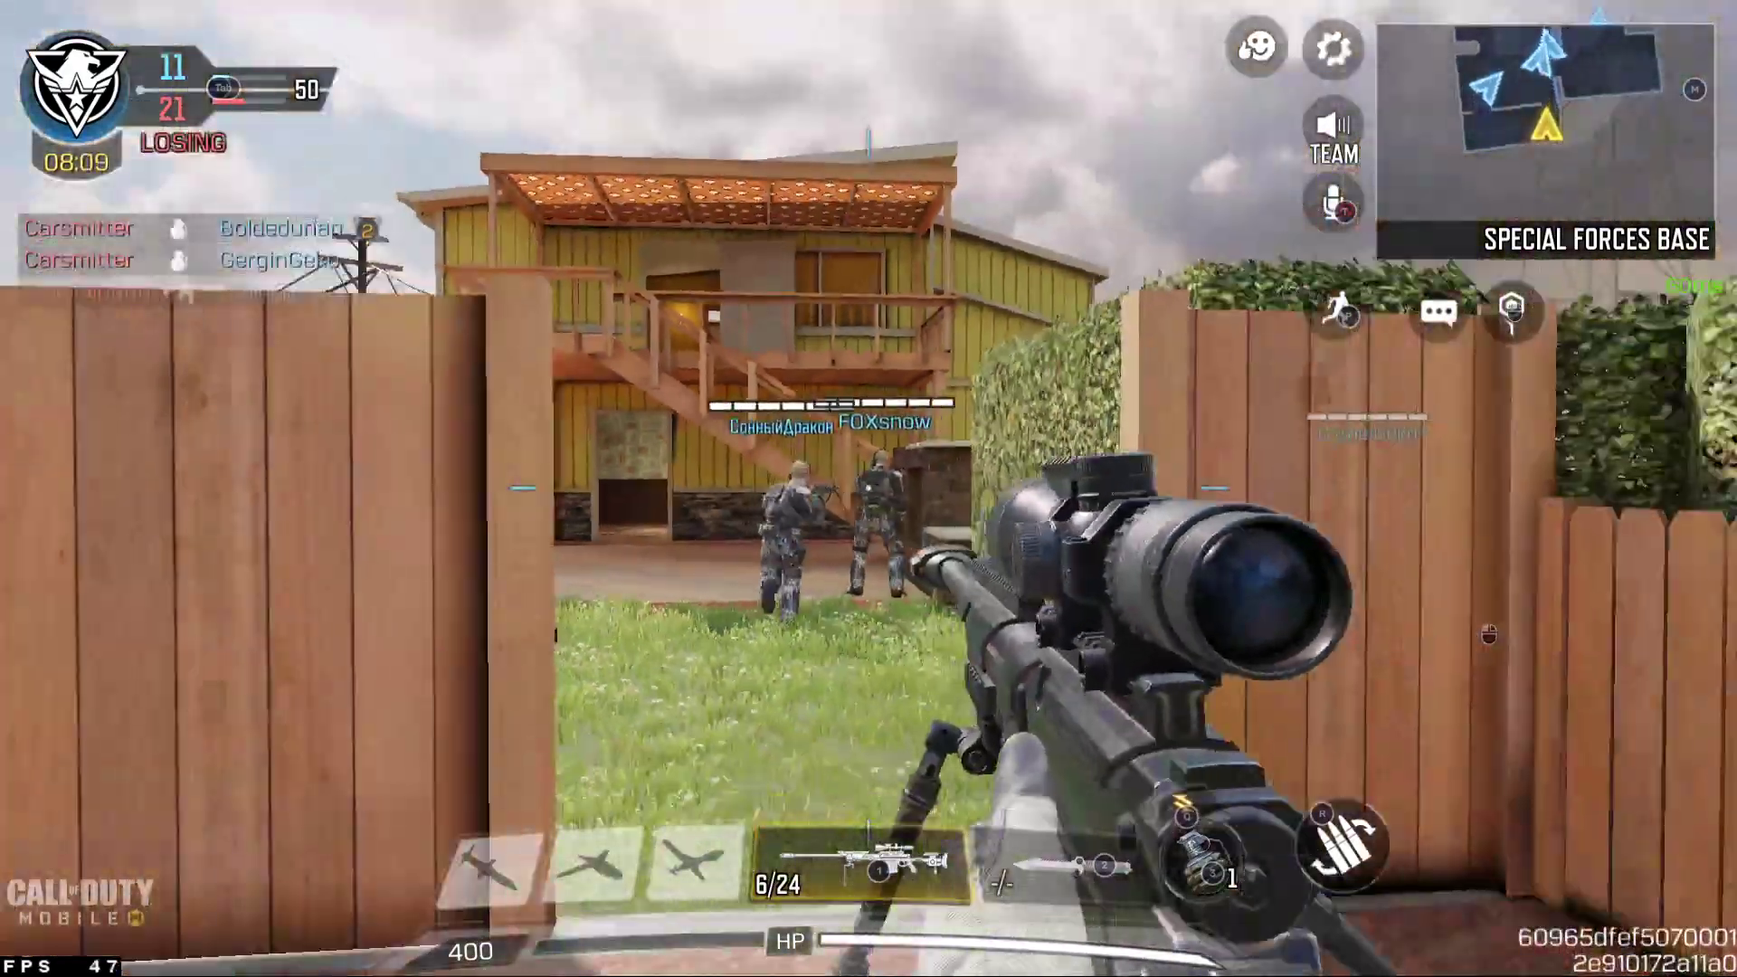
{"action": "key", "text": "d"}
{"action": "key", "text": "s"}
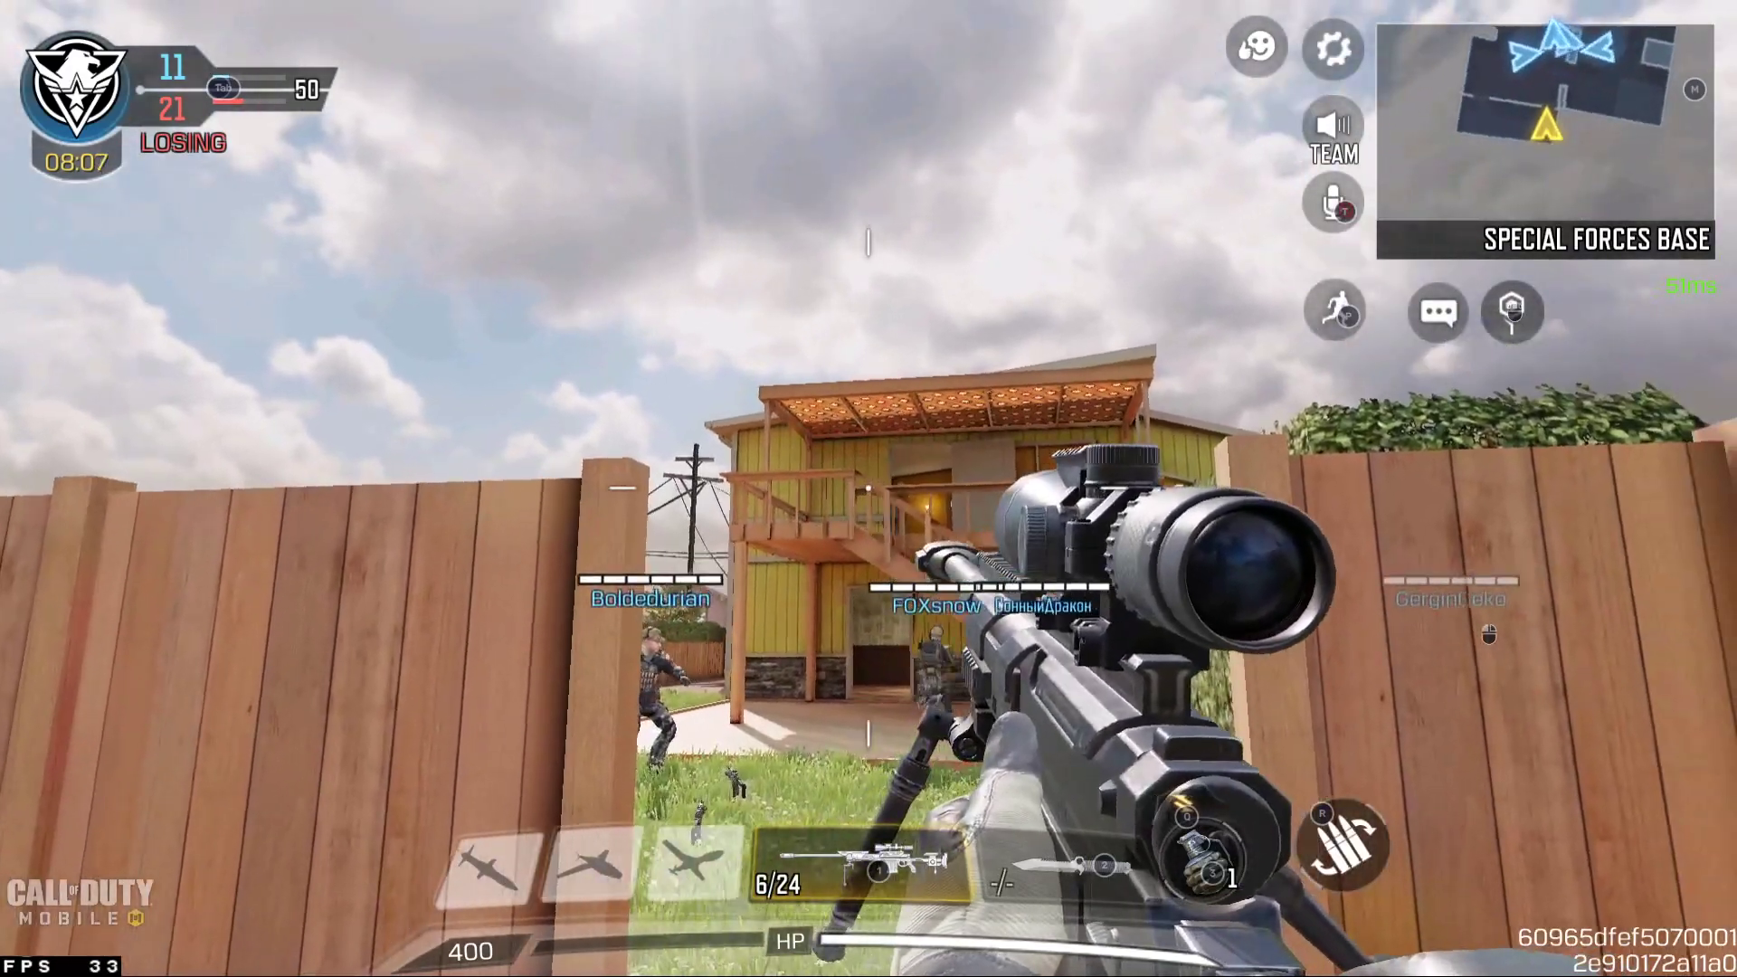
{"action": "key", "text": "a"}
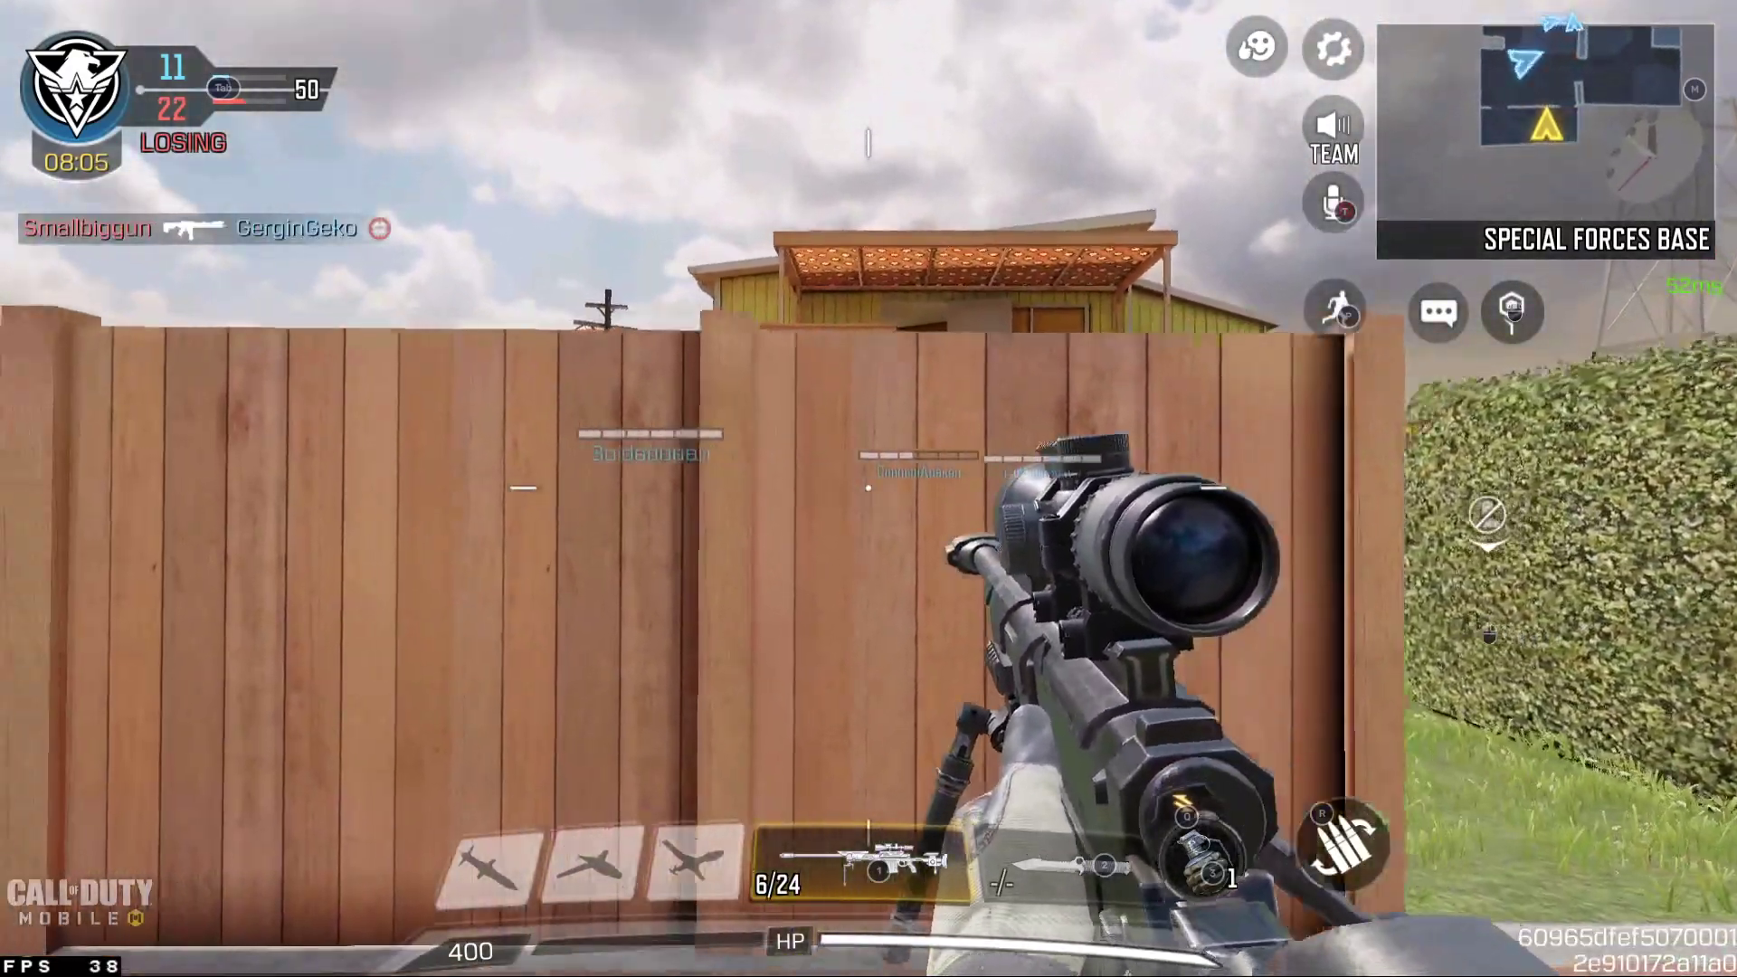
Leave full screen and shooting mode, switch the control scheme to Multiplayer, and open the advanced controls editor
{"action": "key", "text": "F11"}
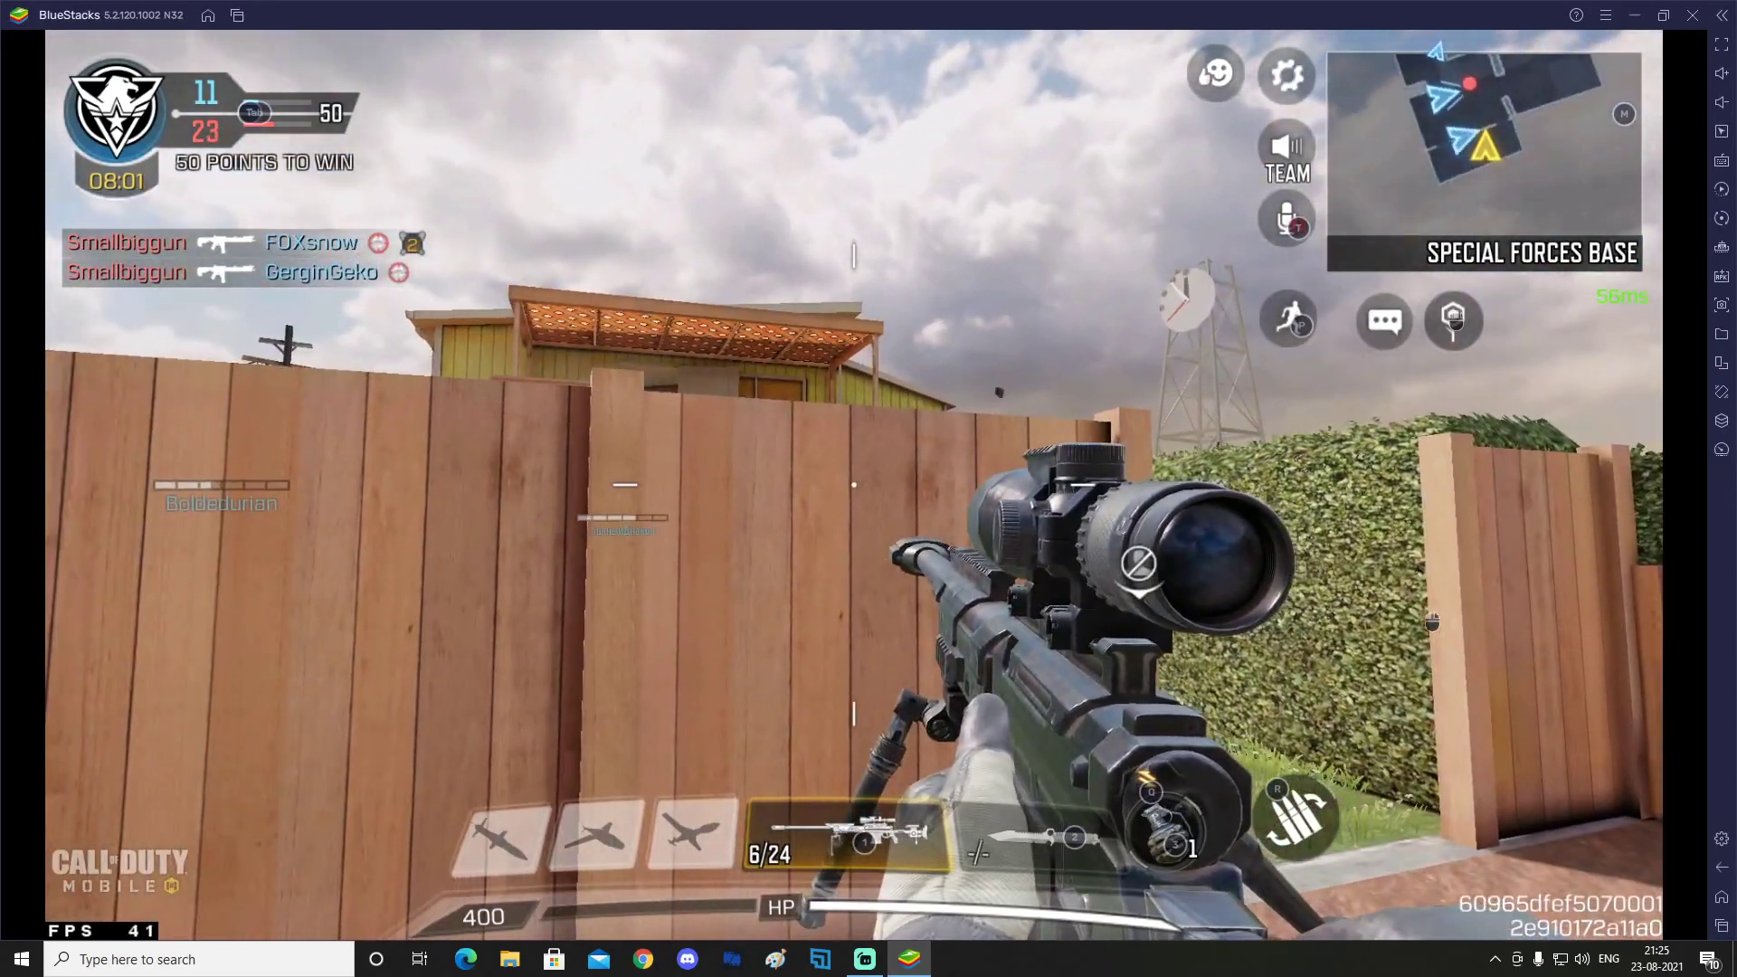
{"action": "key", "text": "F1"}
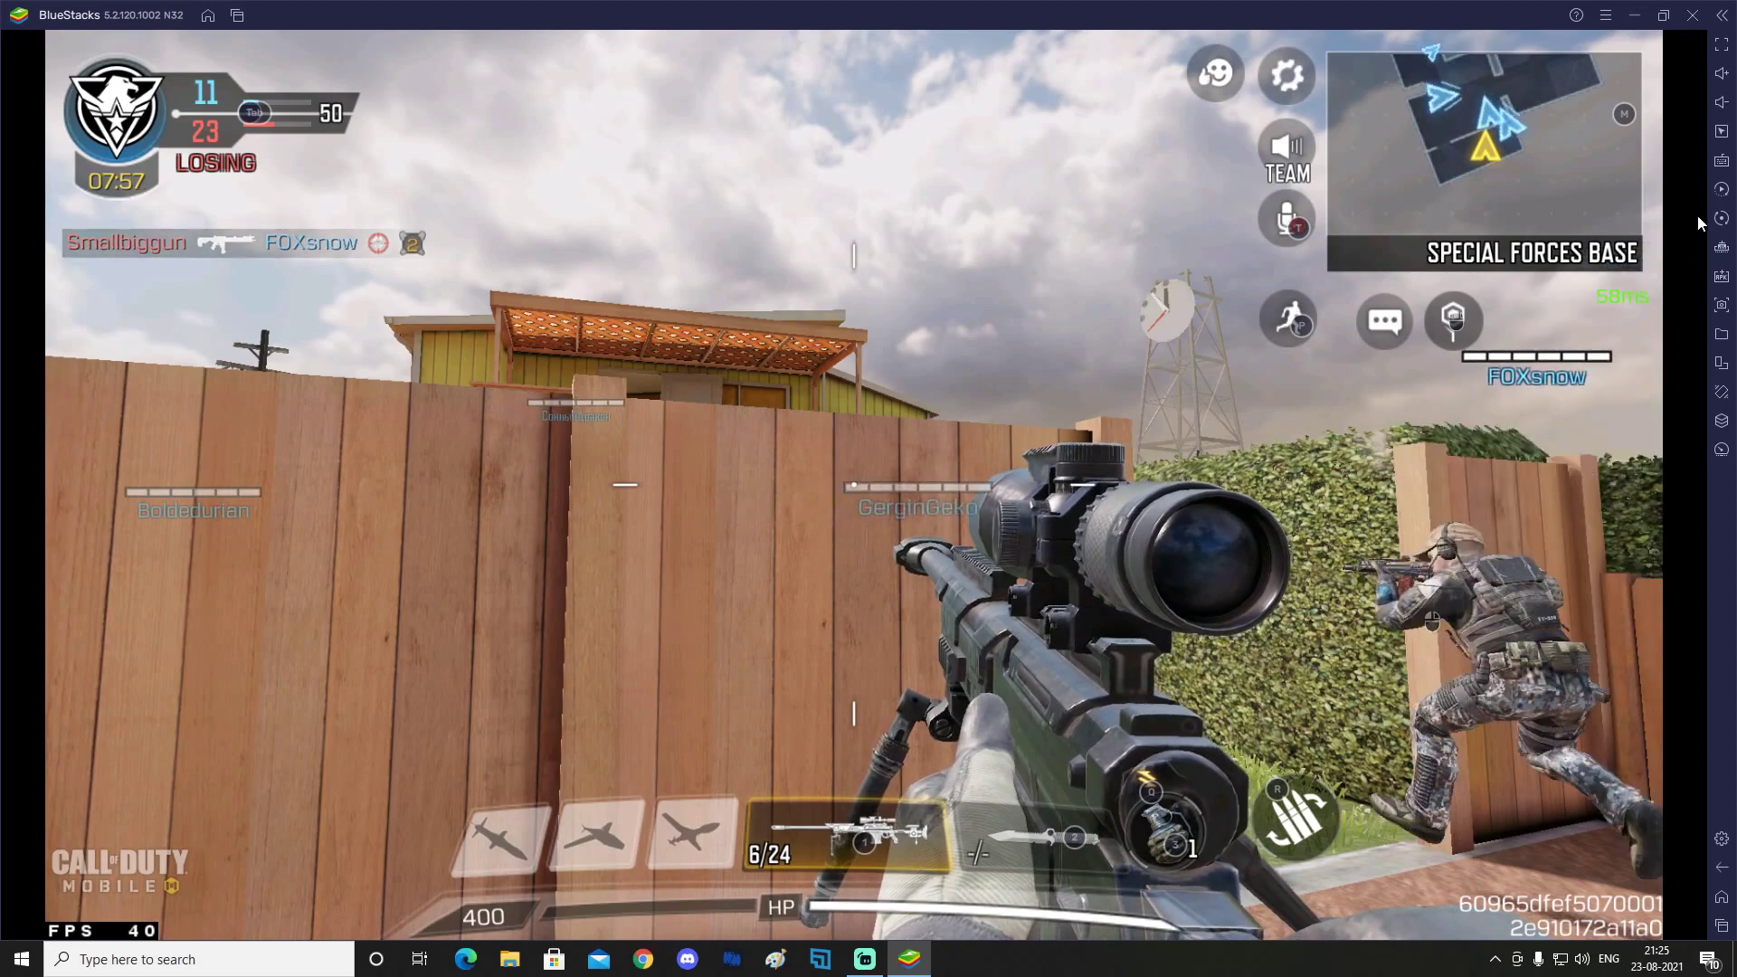
{"action": "left_click", "coordinate": [1721, 161]}
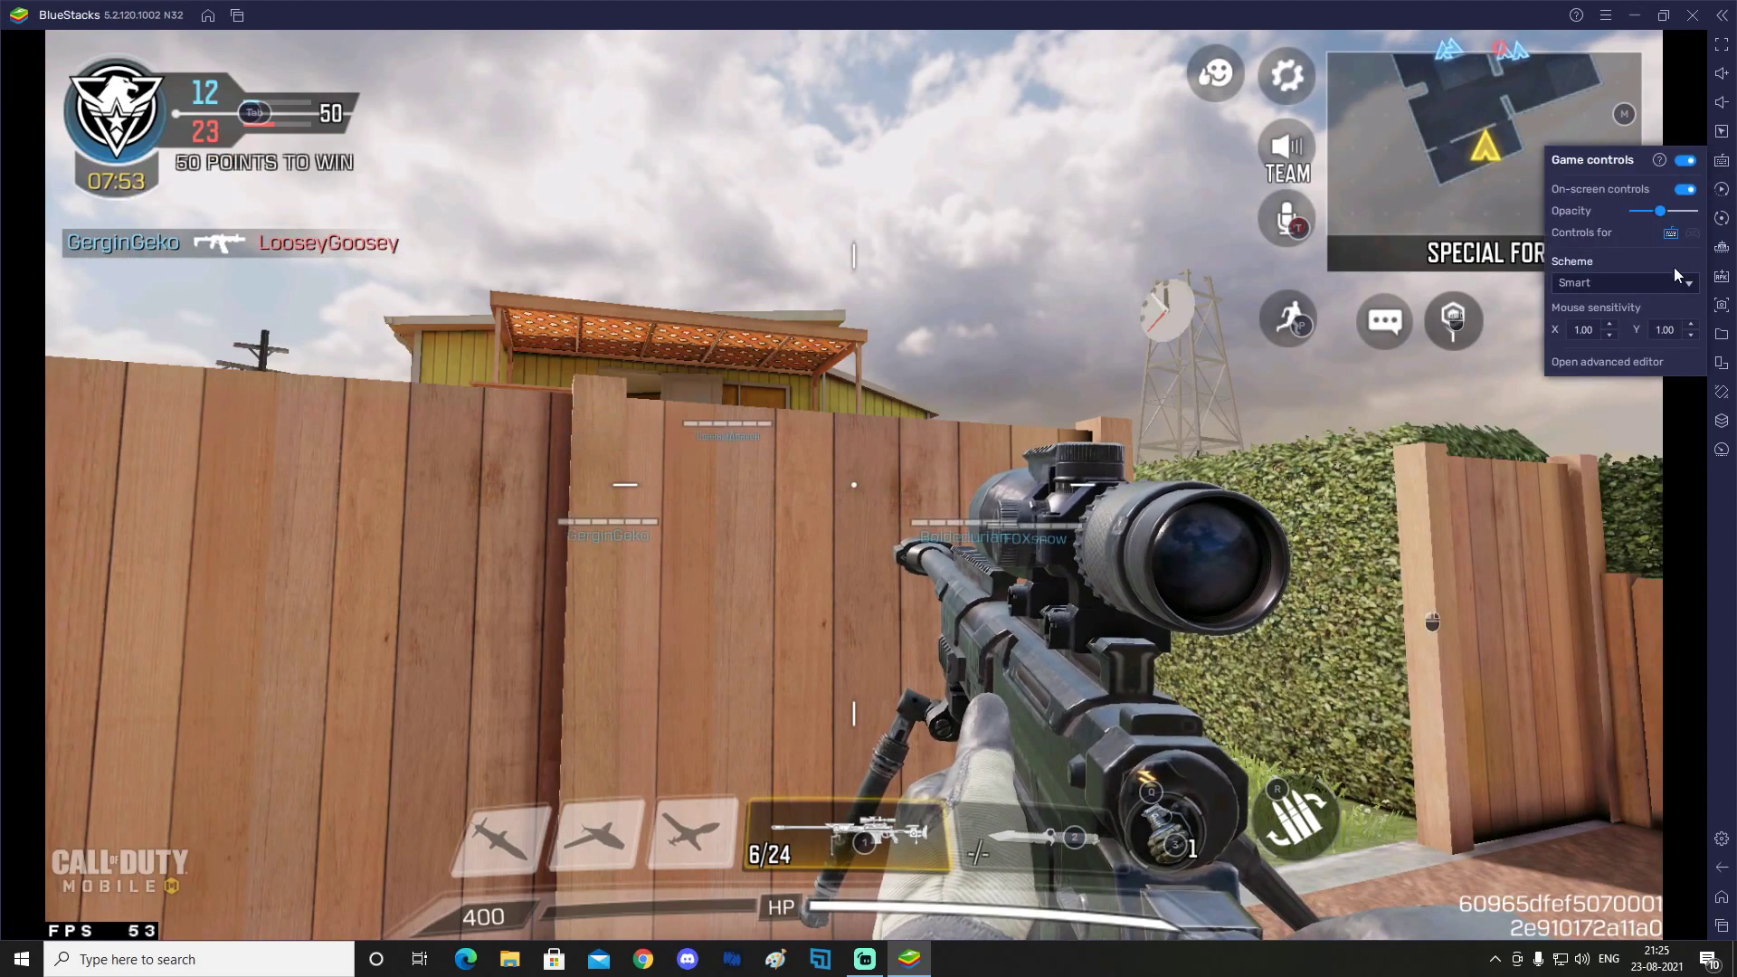
{"action": "left_click", "coordinate": [1610, 281]}
{"action": "left_click", "coordinate": [1608, 322]}
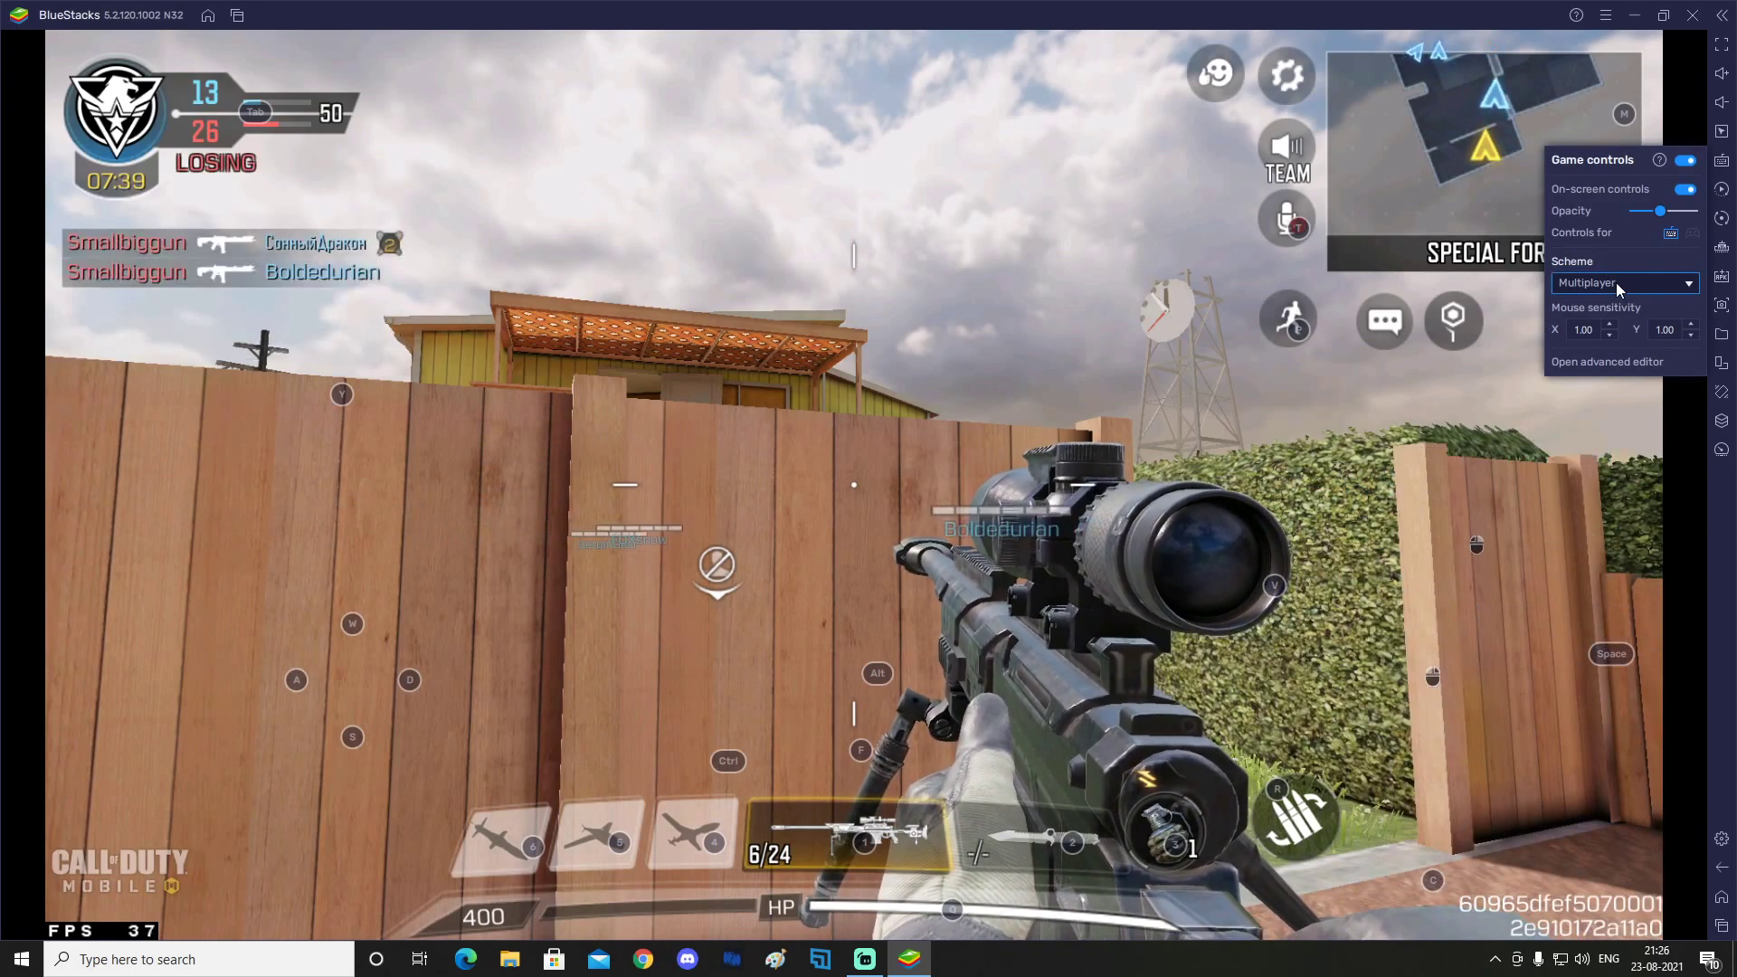
{"action": "left_click", "coordinate": [1626, 366]}
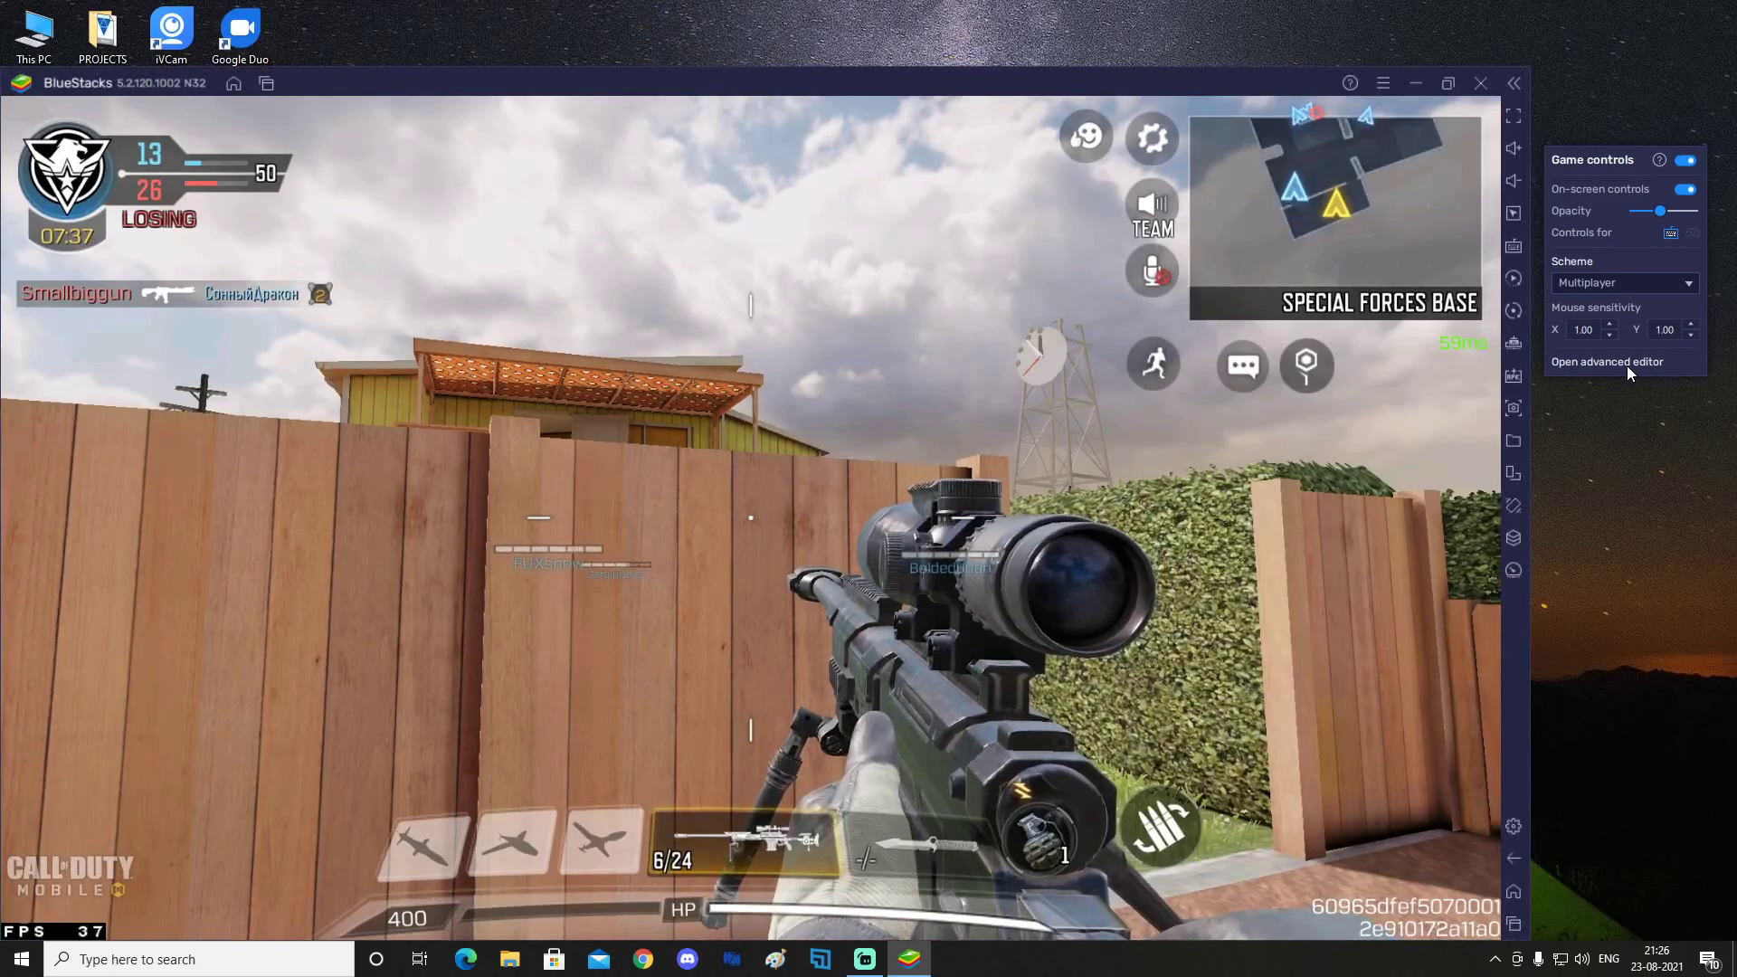
{"action": "left_click", "coordinate": [1627, 366]}
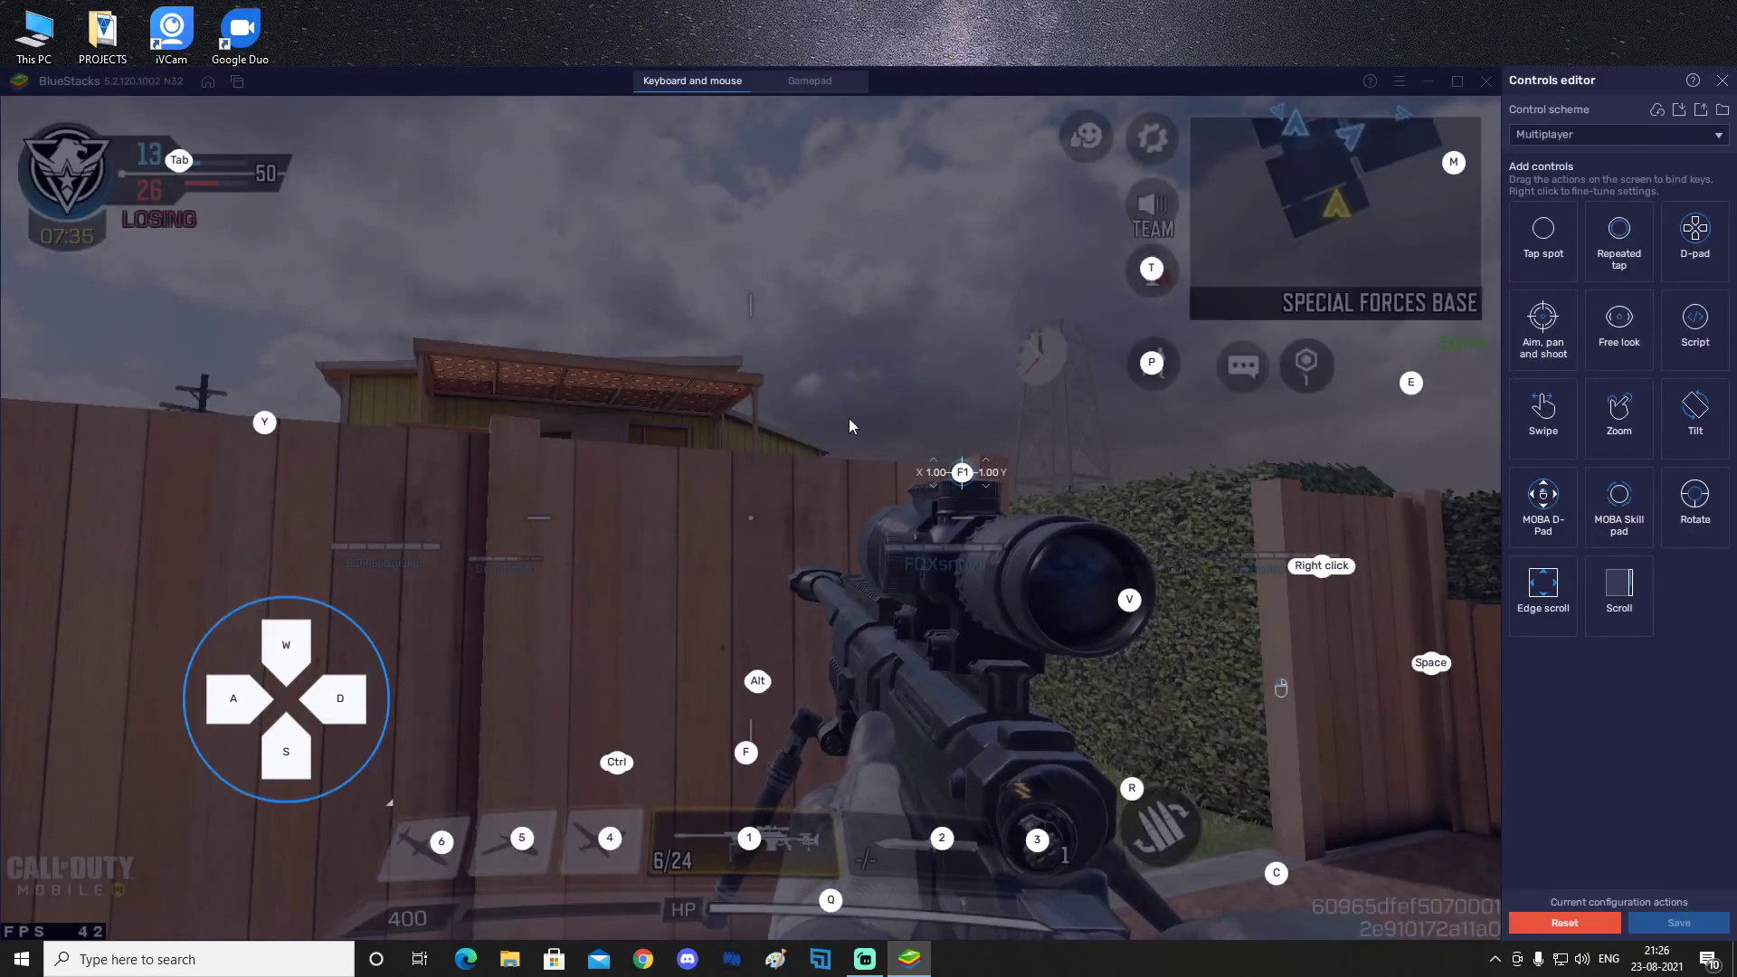
Replace the existing F1 aim control with a new Aim, pan and shoot control at about X 59.95, Y 45.34 and open its settings
{"action": "left_click", "coordinate": [975, 455]}
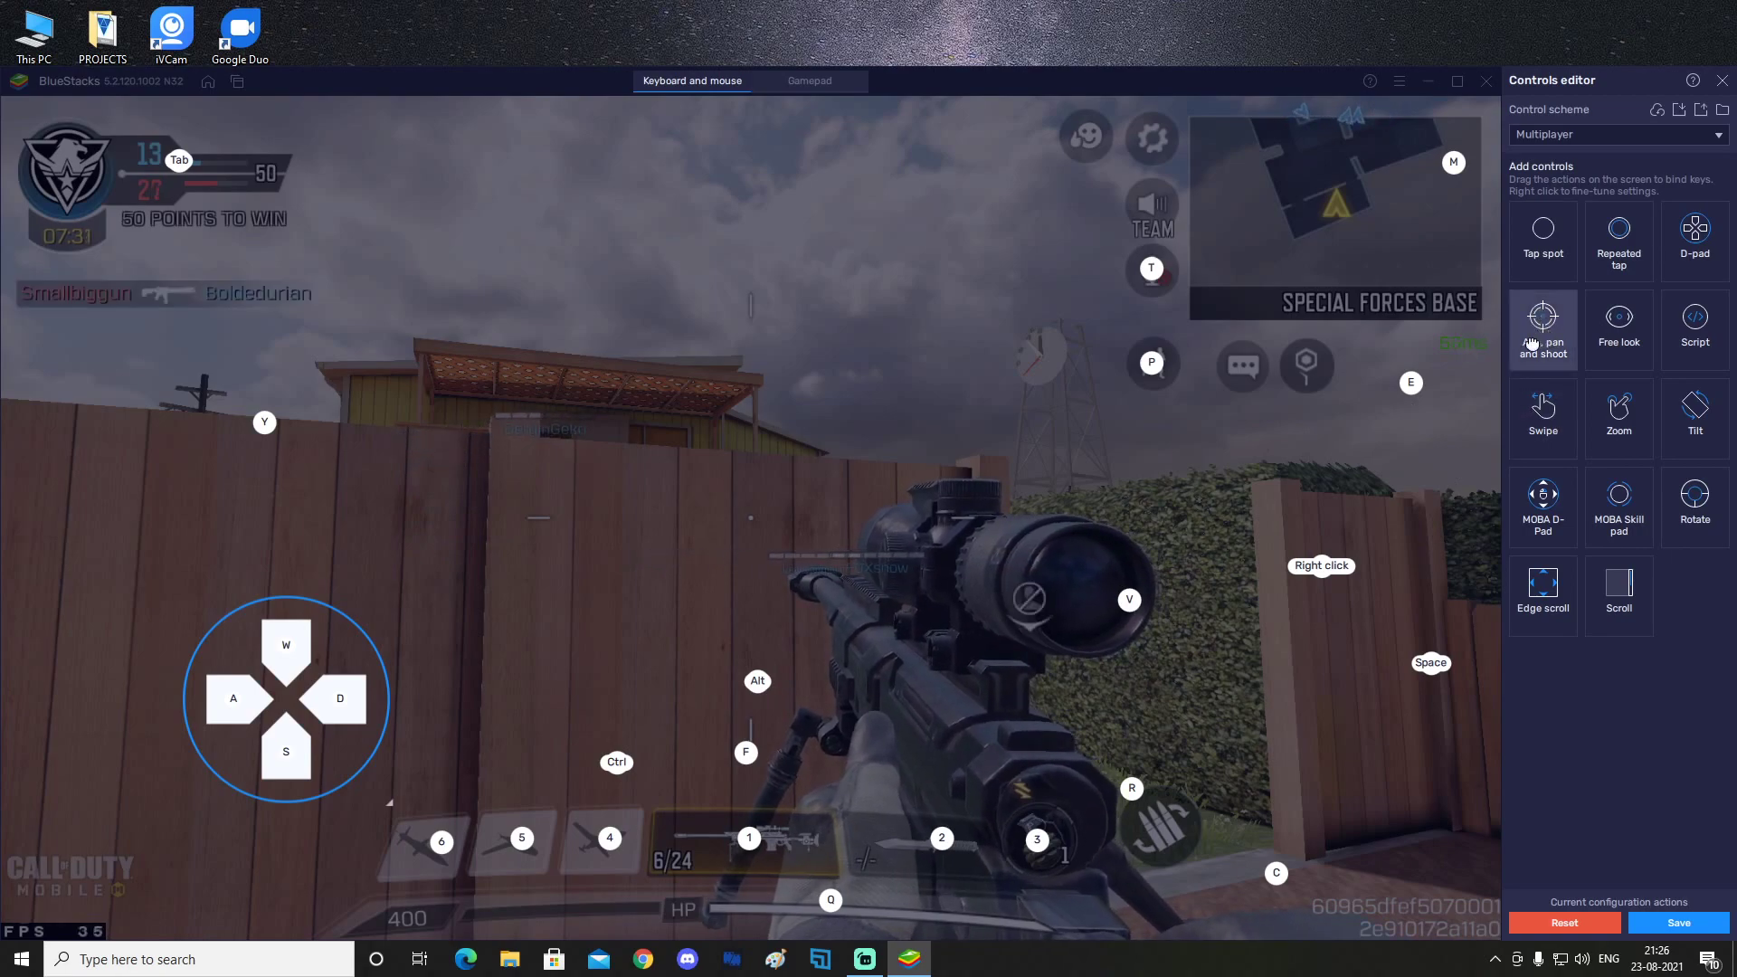
{"action": "left_click_drag", "start_coordinate": [1531, 344], "coordinate": [891, 484]}
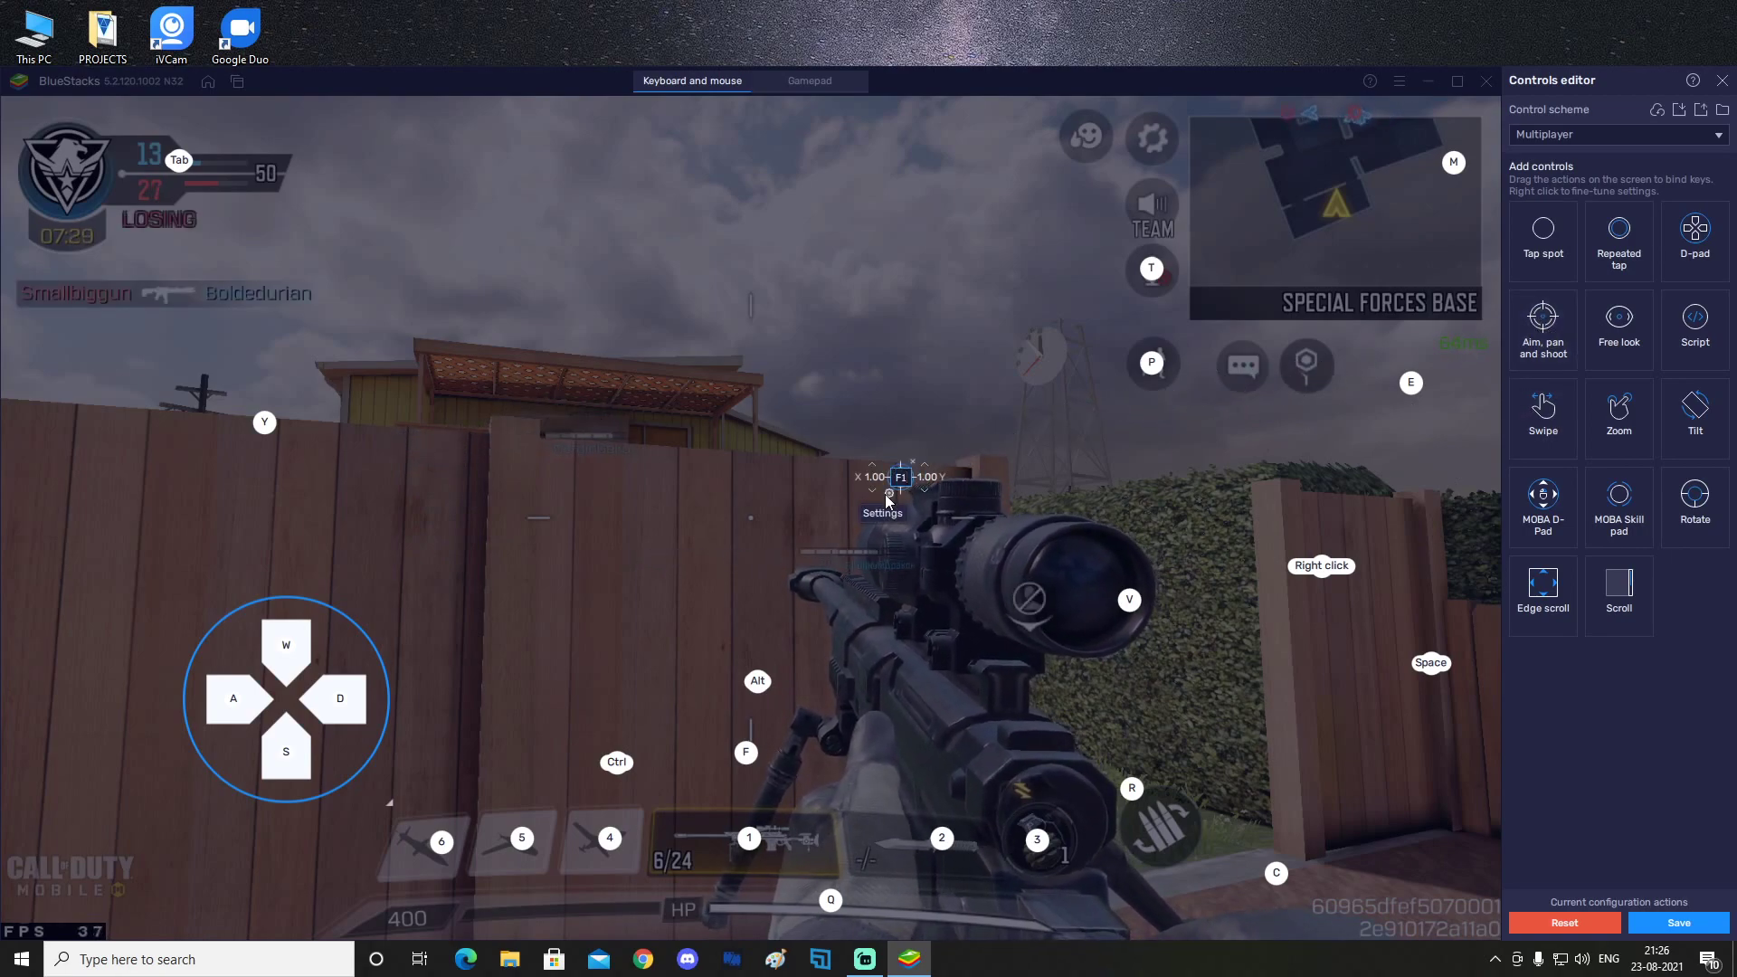
{"action": "left_click", "coordinate": [889, 495]}
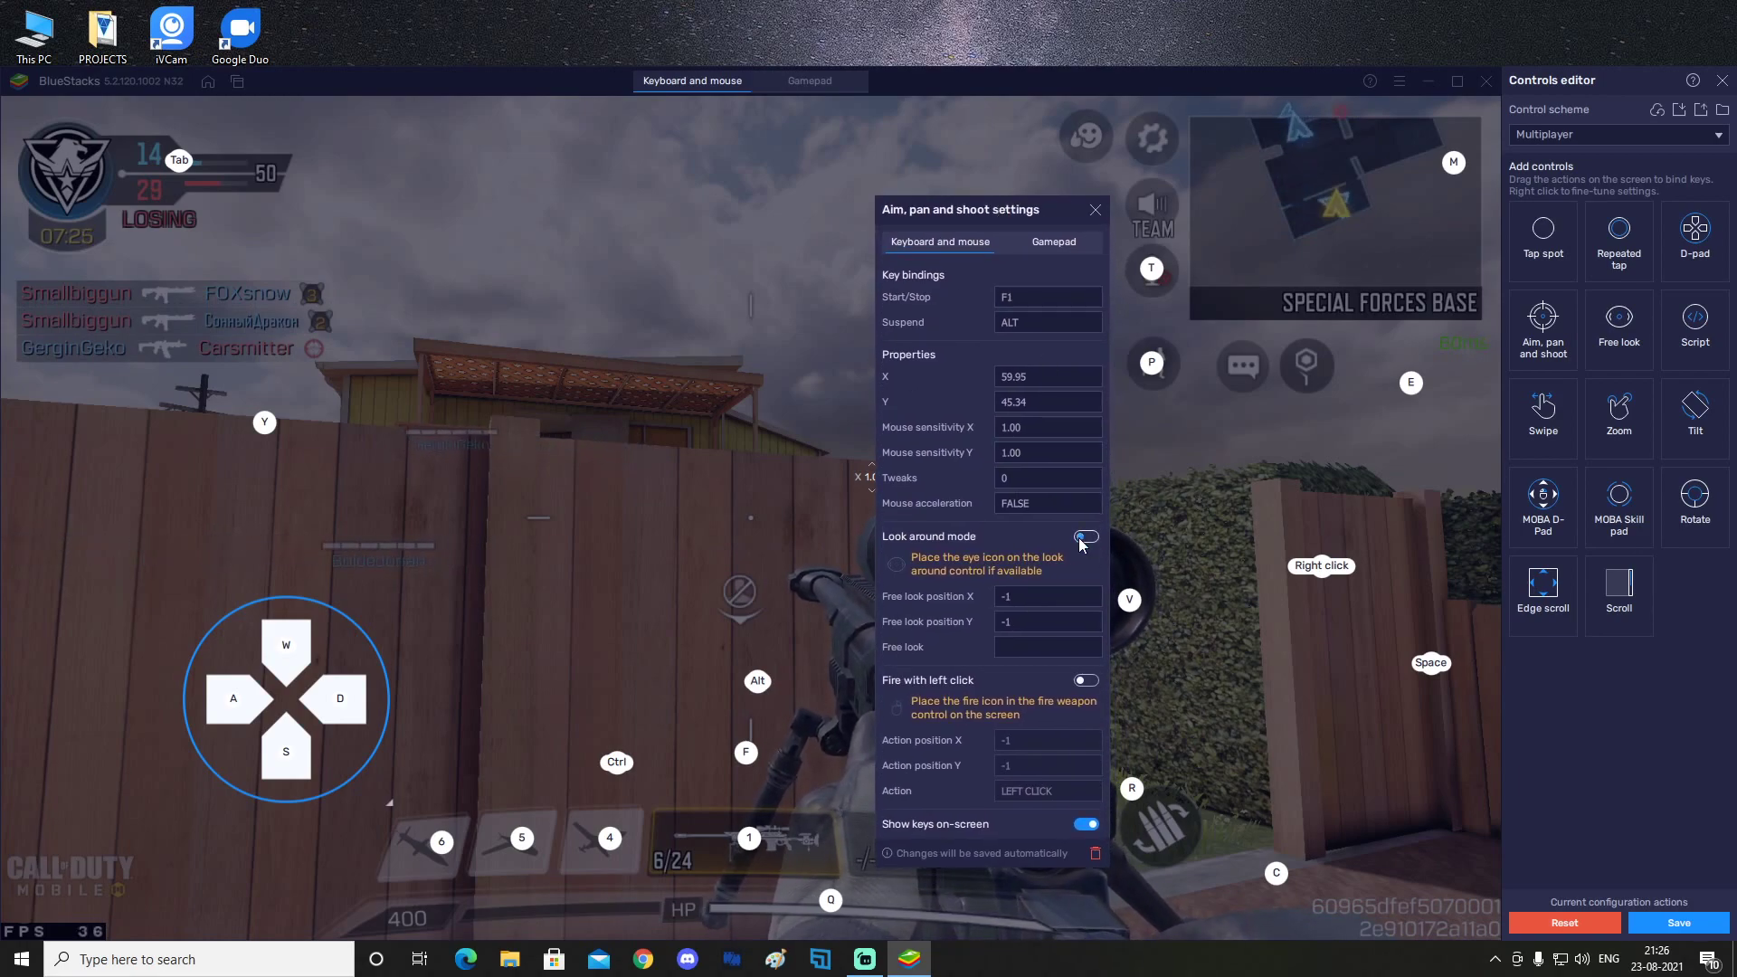
Enable Fire with left click, place the fire icon below the Right click control, and save the Multiplayer scheme
{"action": "left_click", "coordinate": [895, 708]}
{"action": "left_click_drag", "start_coordinate": [897, 720], "coordinate": [1286, 670]}
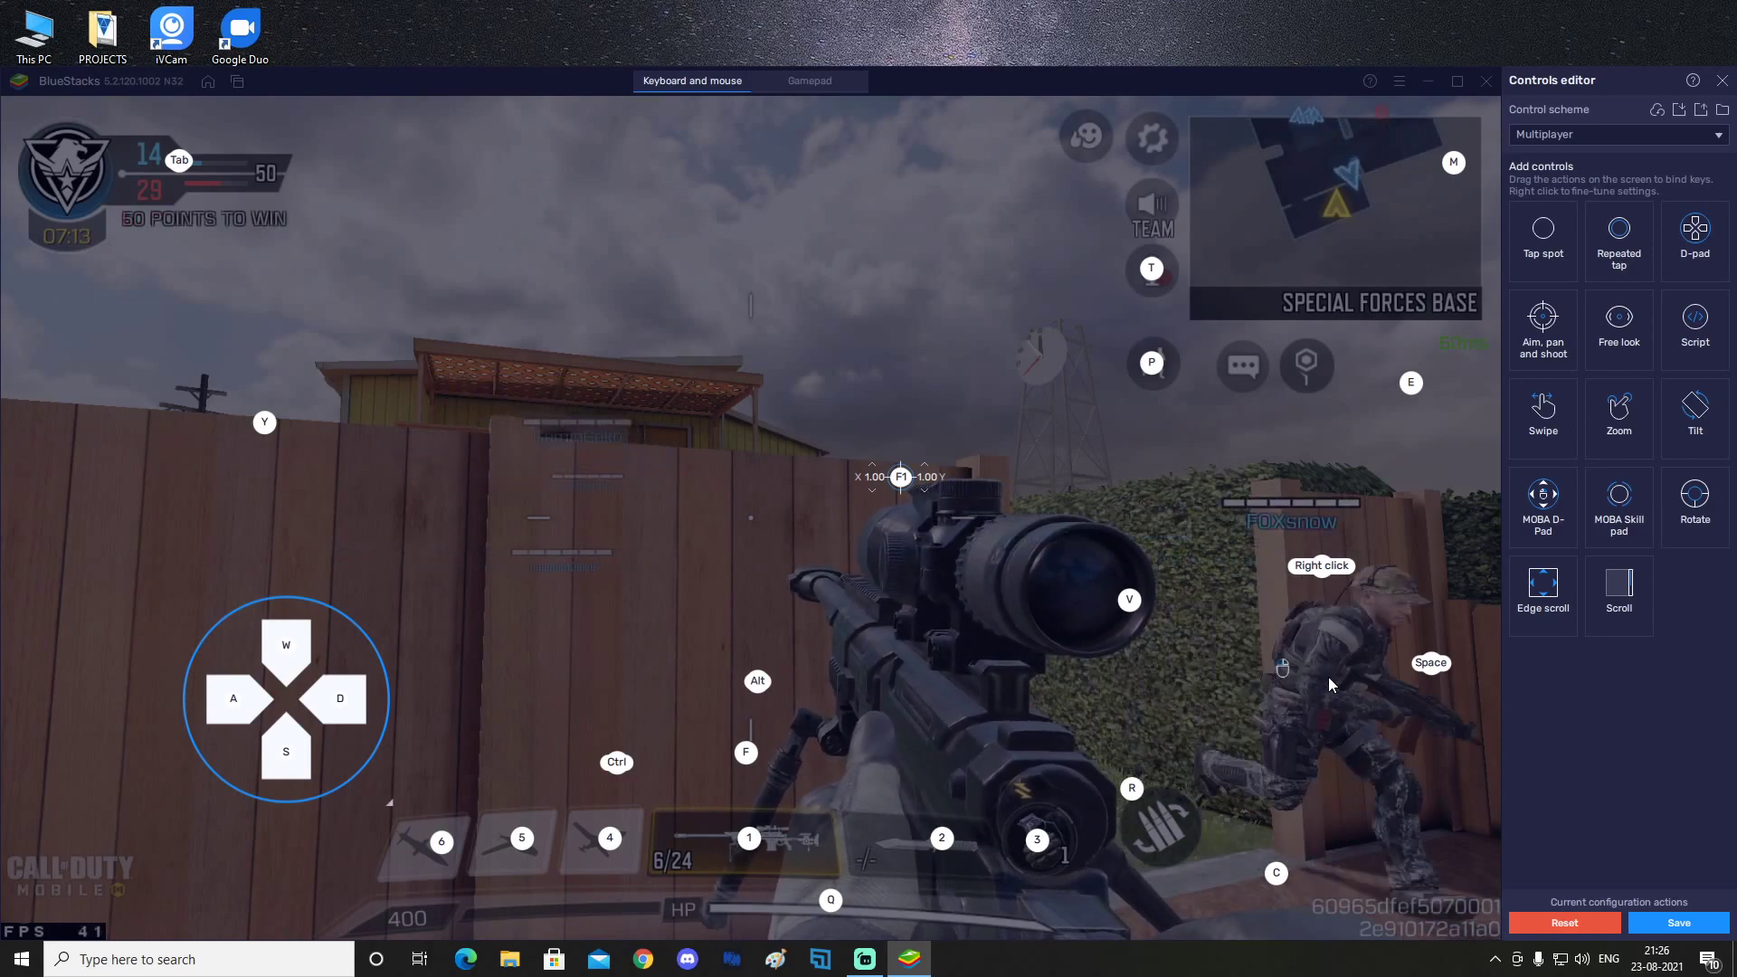
{"action": "left_click", "coordinate": [1697, 925]}
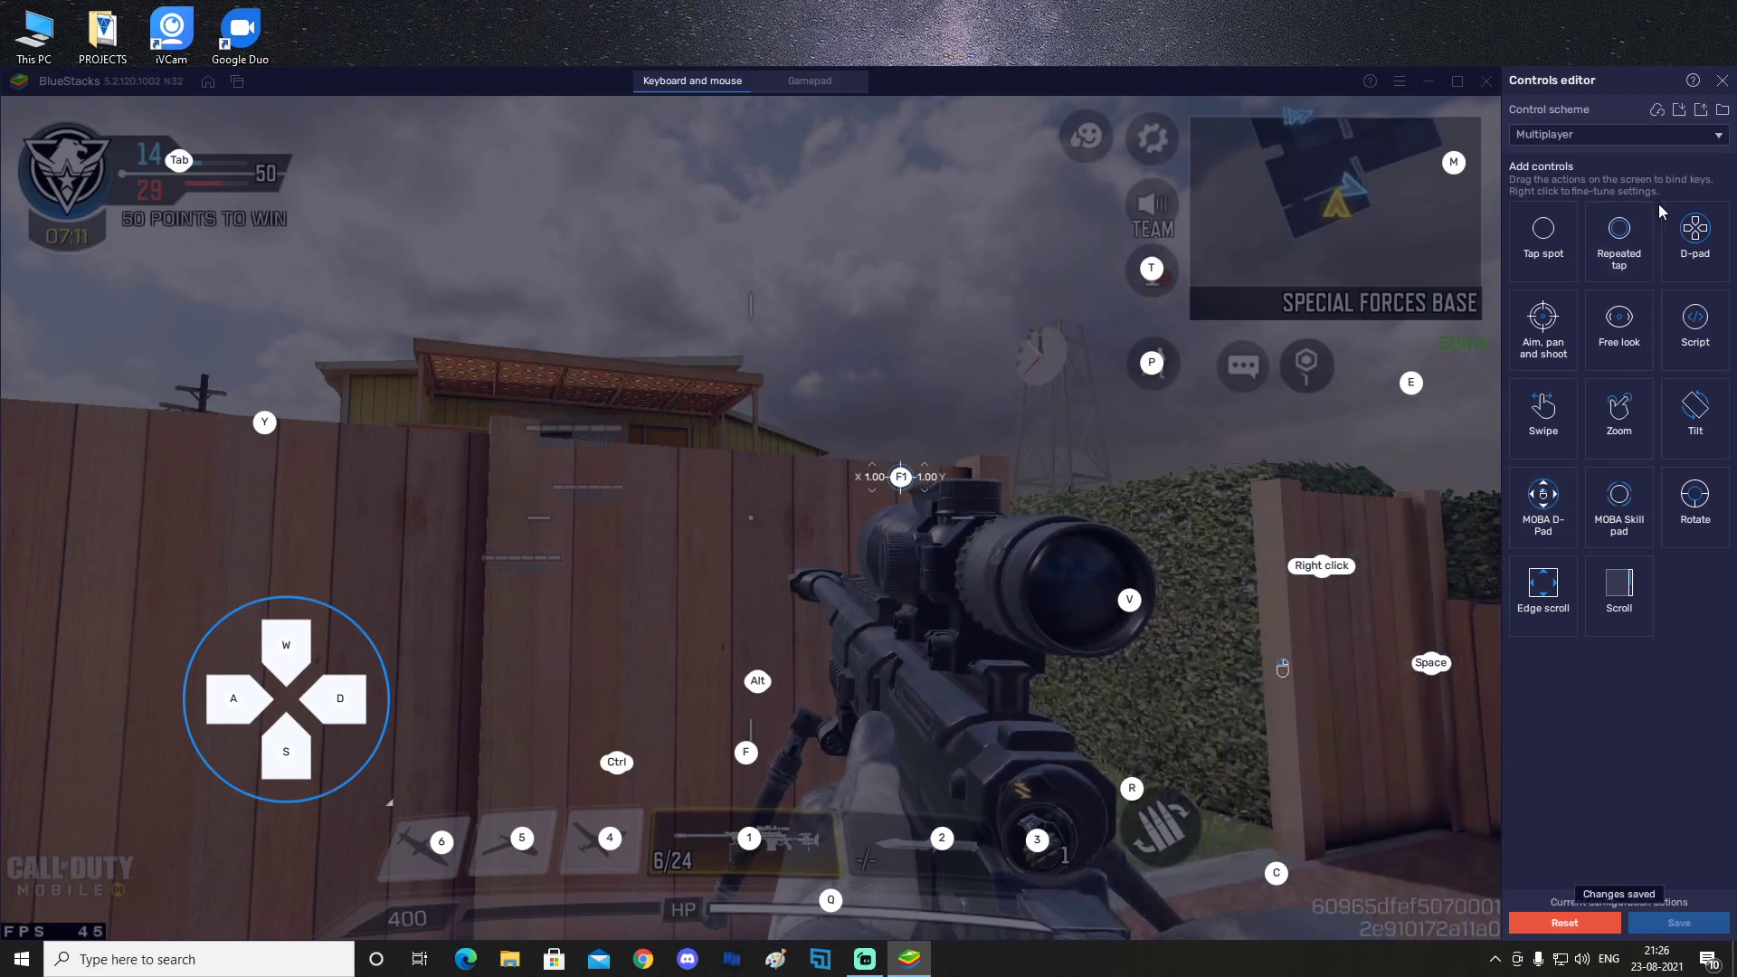
{"action": "left_click", "coordinate": [1722, 81]}
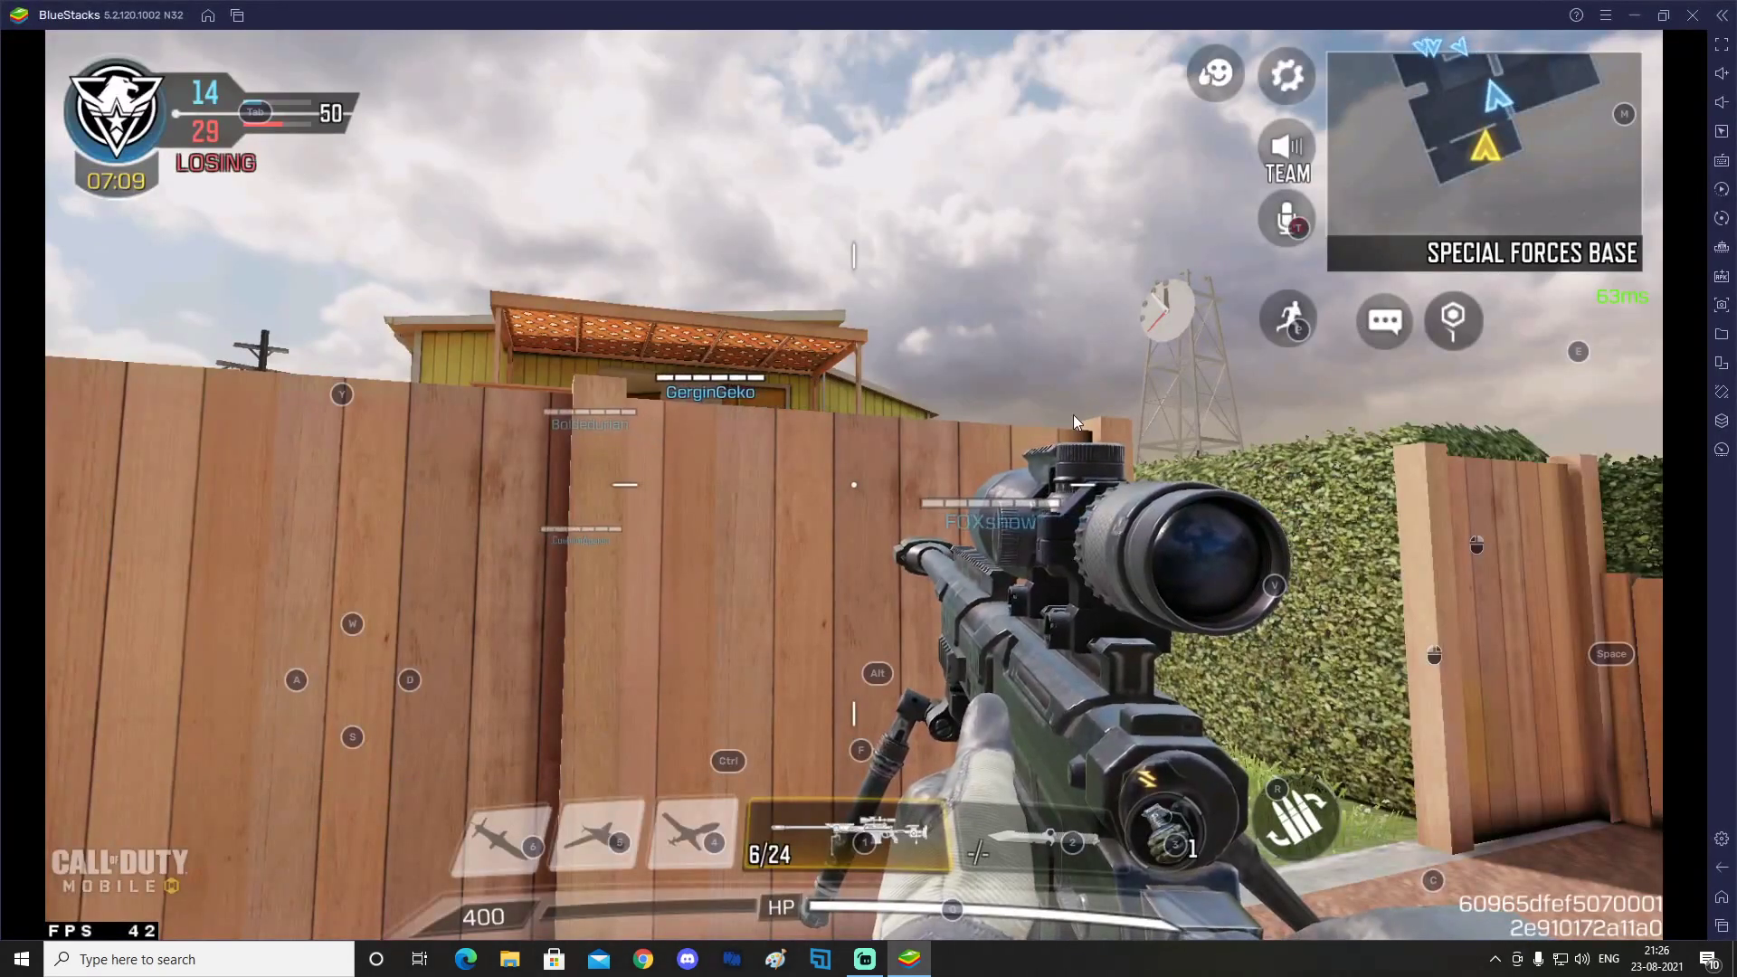
Test the Multiplayer scheme by entering shooting mode, moving to the fence opening, aiming through the scope and firing a shot
{"action": "key", "text": "F1"}
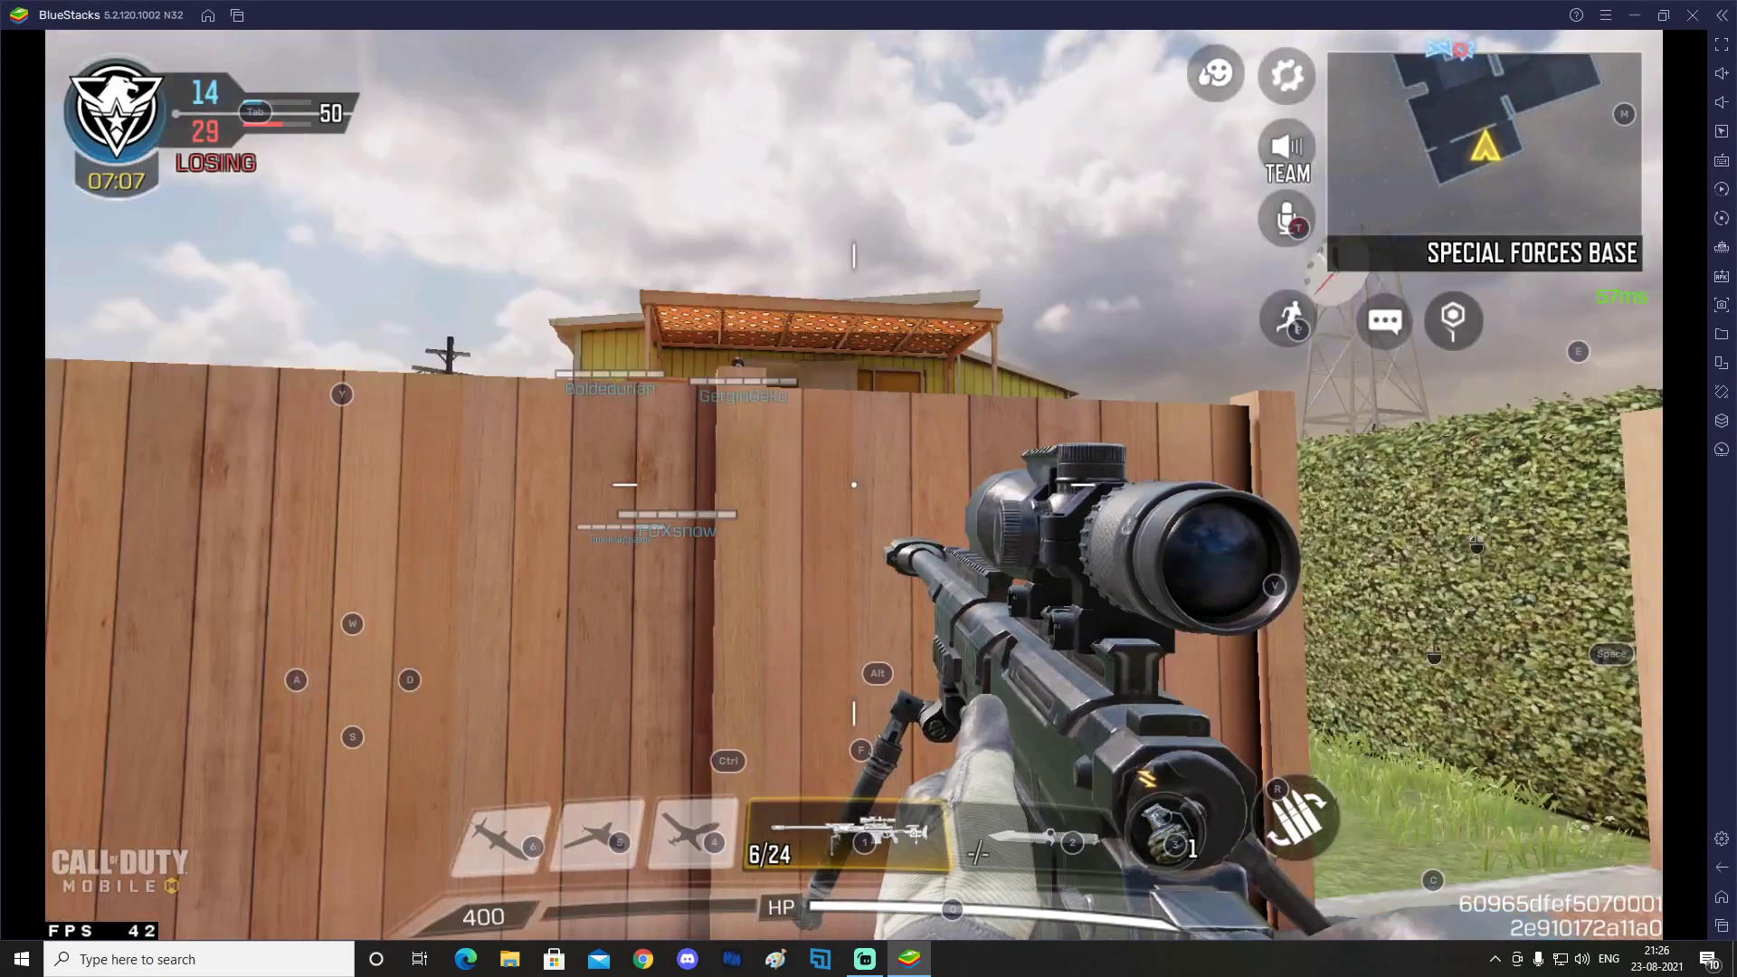
{"action": "key", "text": "w"}
{"action": "key", "text": "d"}
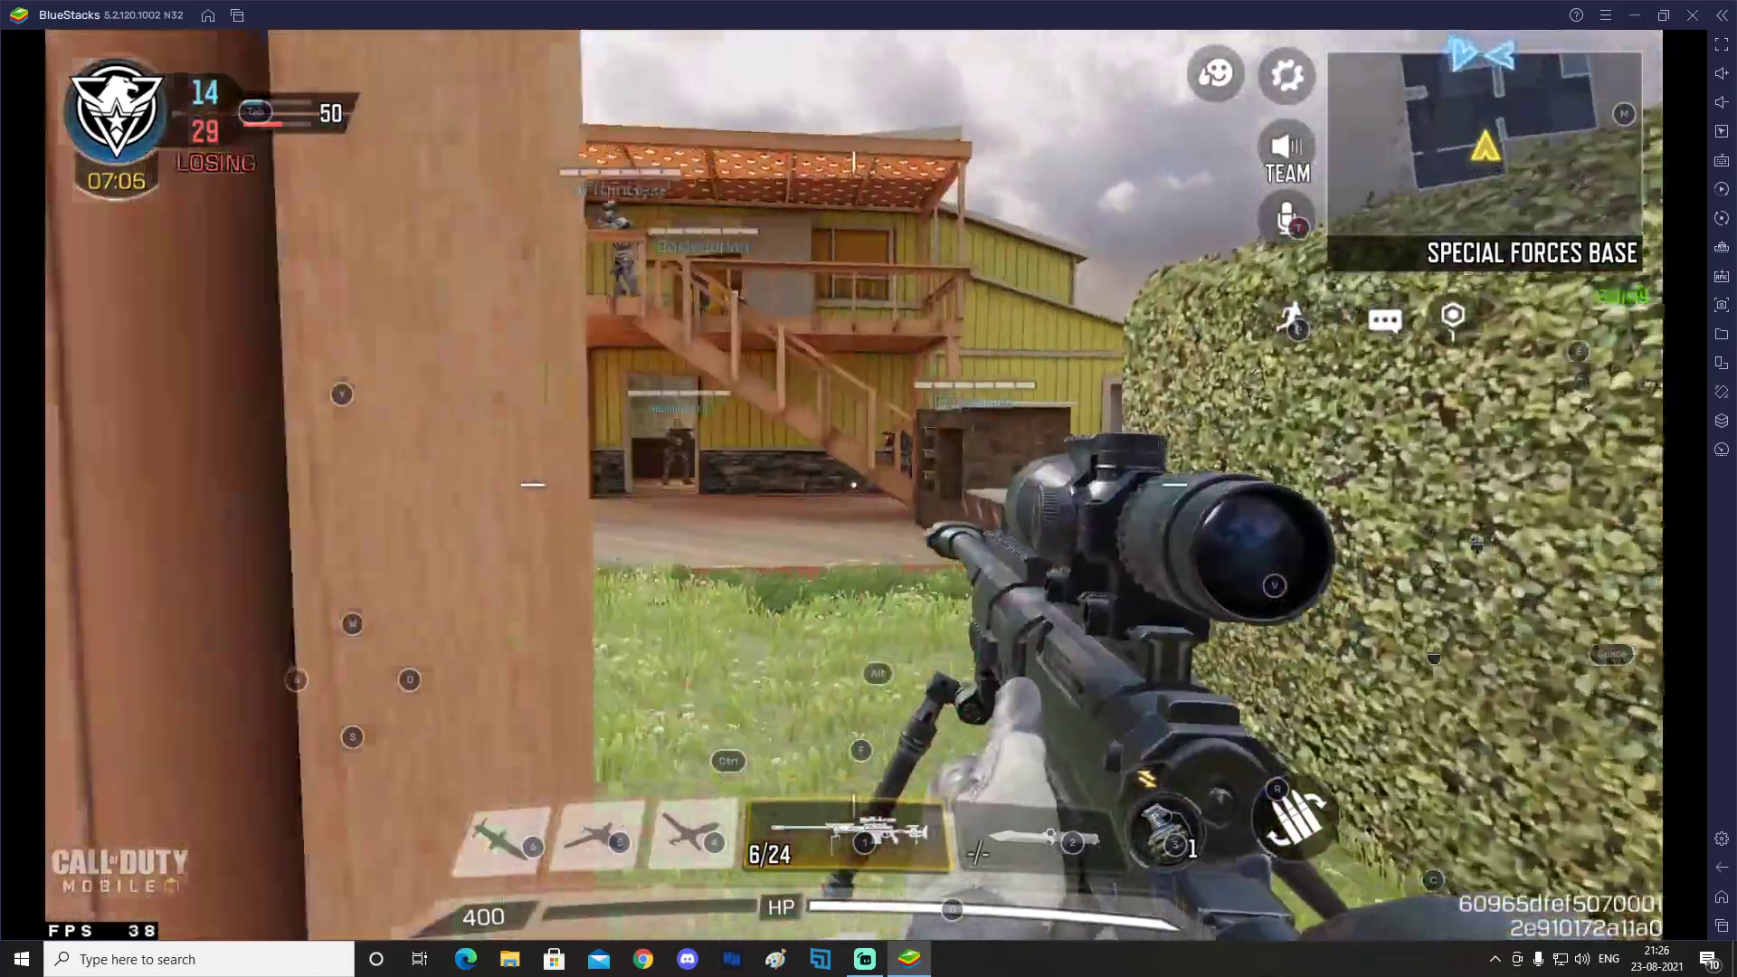
{"action": "right_click", "coordinate": [854, 485]}
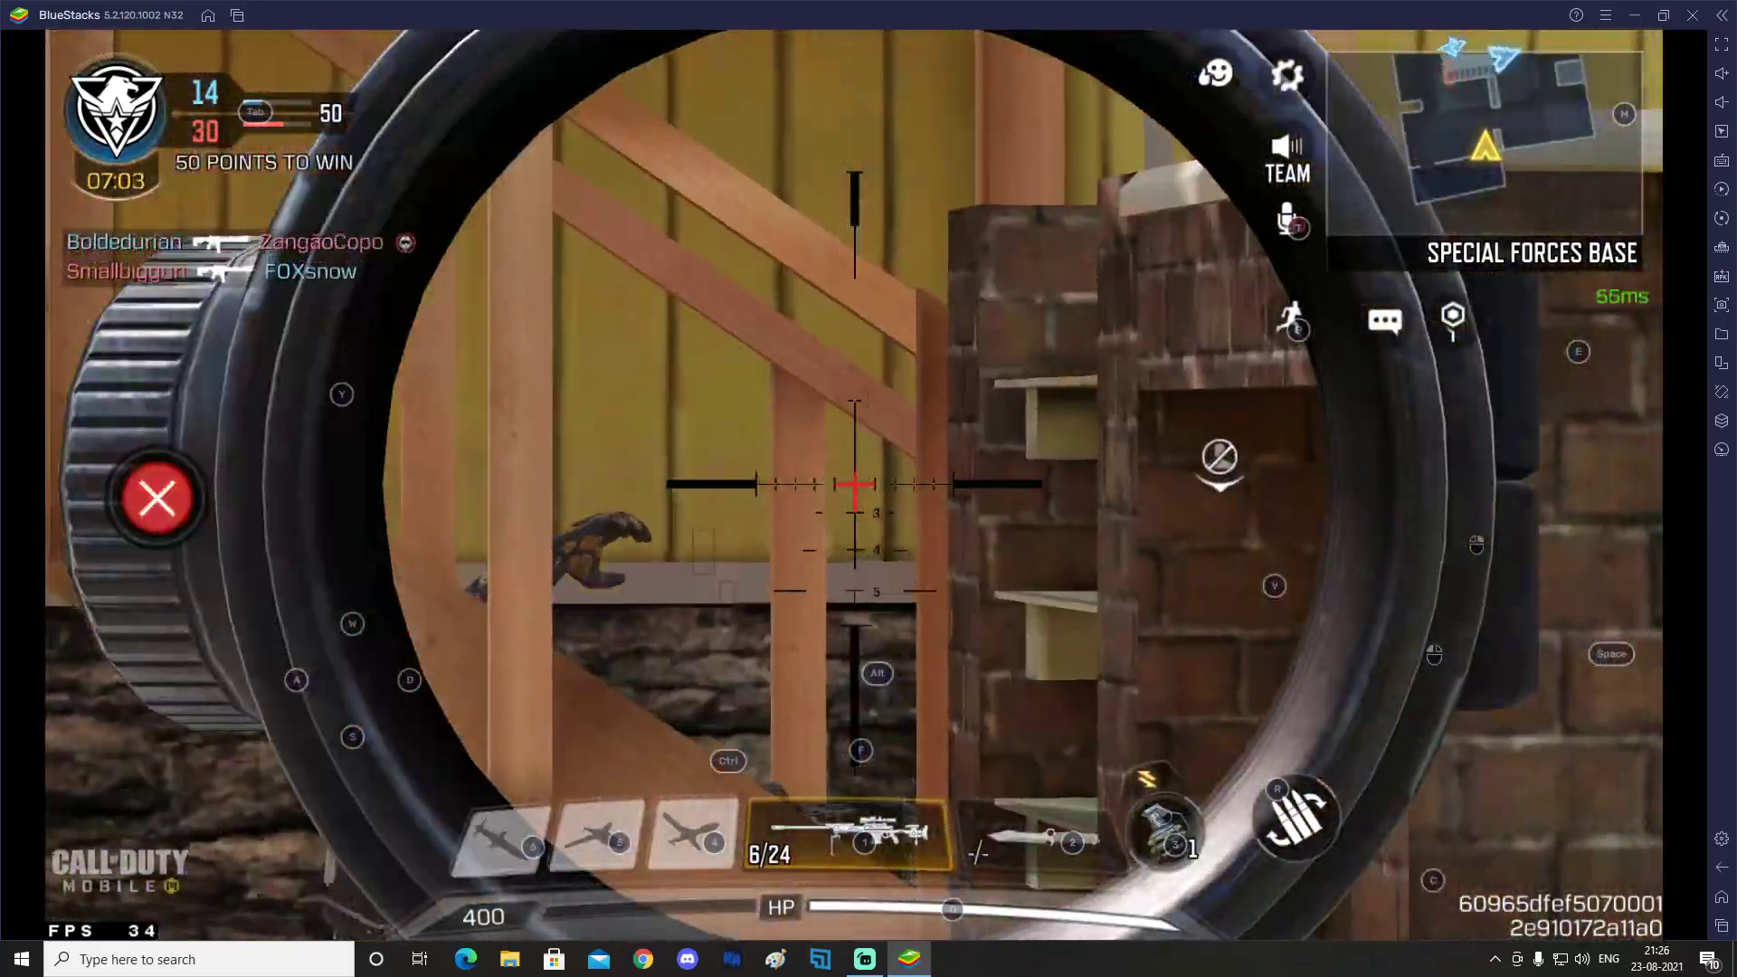
{"action": "left_click", "coordinate": [854, 485]}
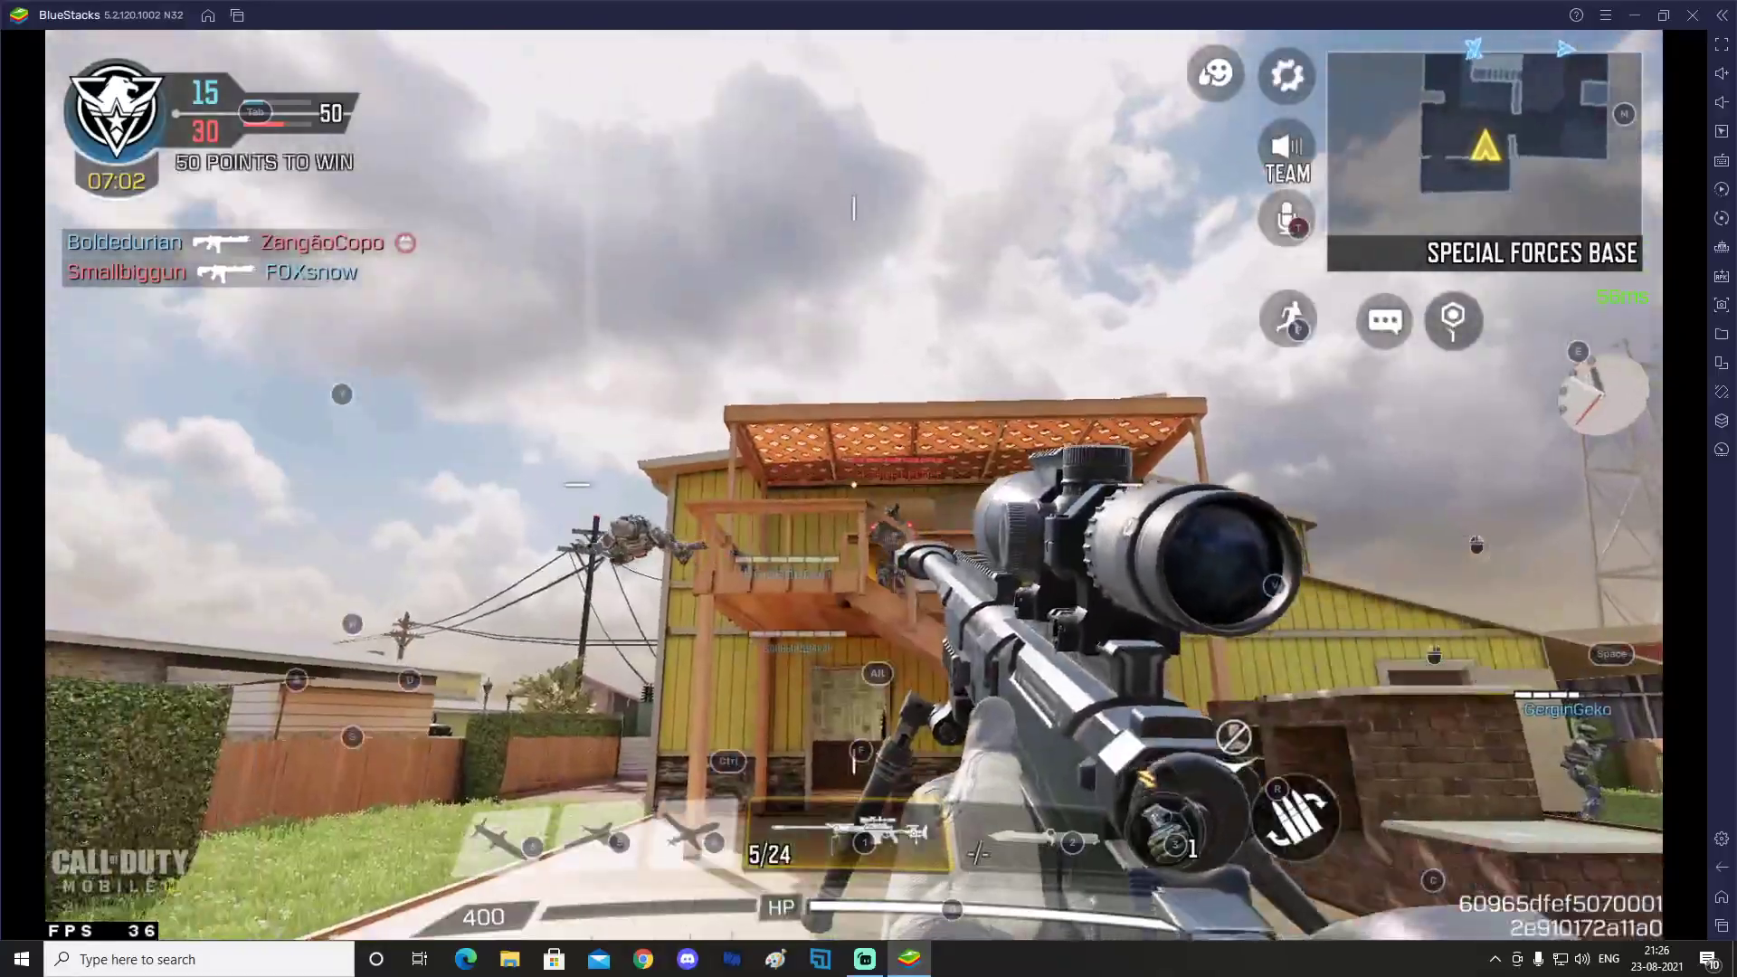
{"action": "right_click", "coordinate": [868, 489]}
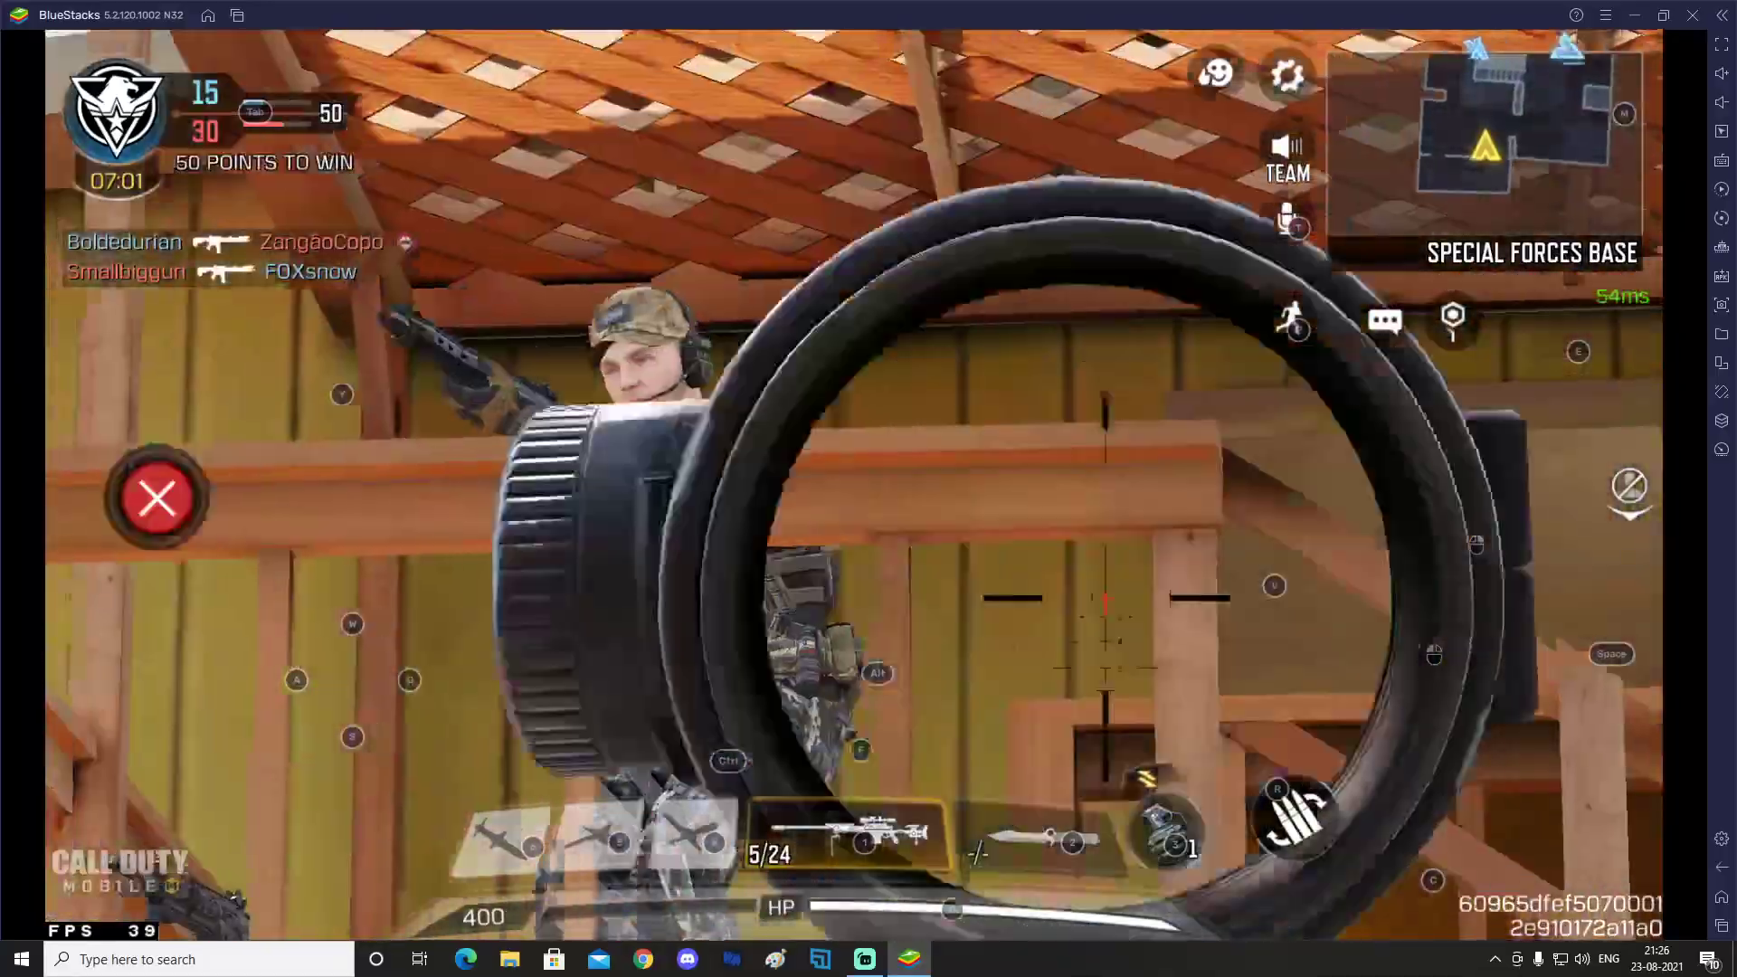
Test the aim and fire controls by shooting enemies near the yellow house through the sniper scope and moving around the map
{"action": "left_click", "coordinate": [868, 488]}
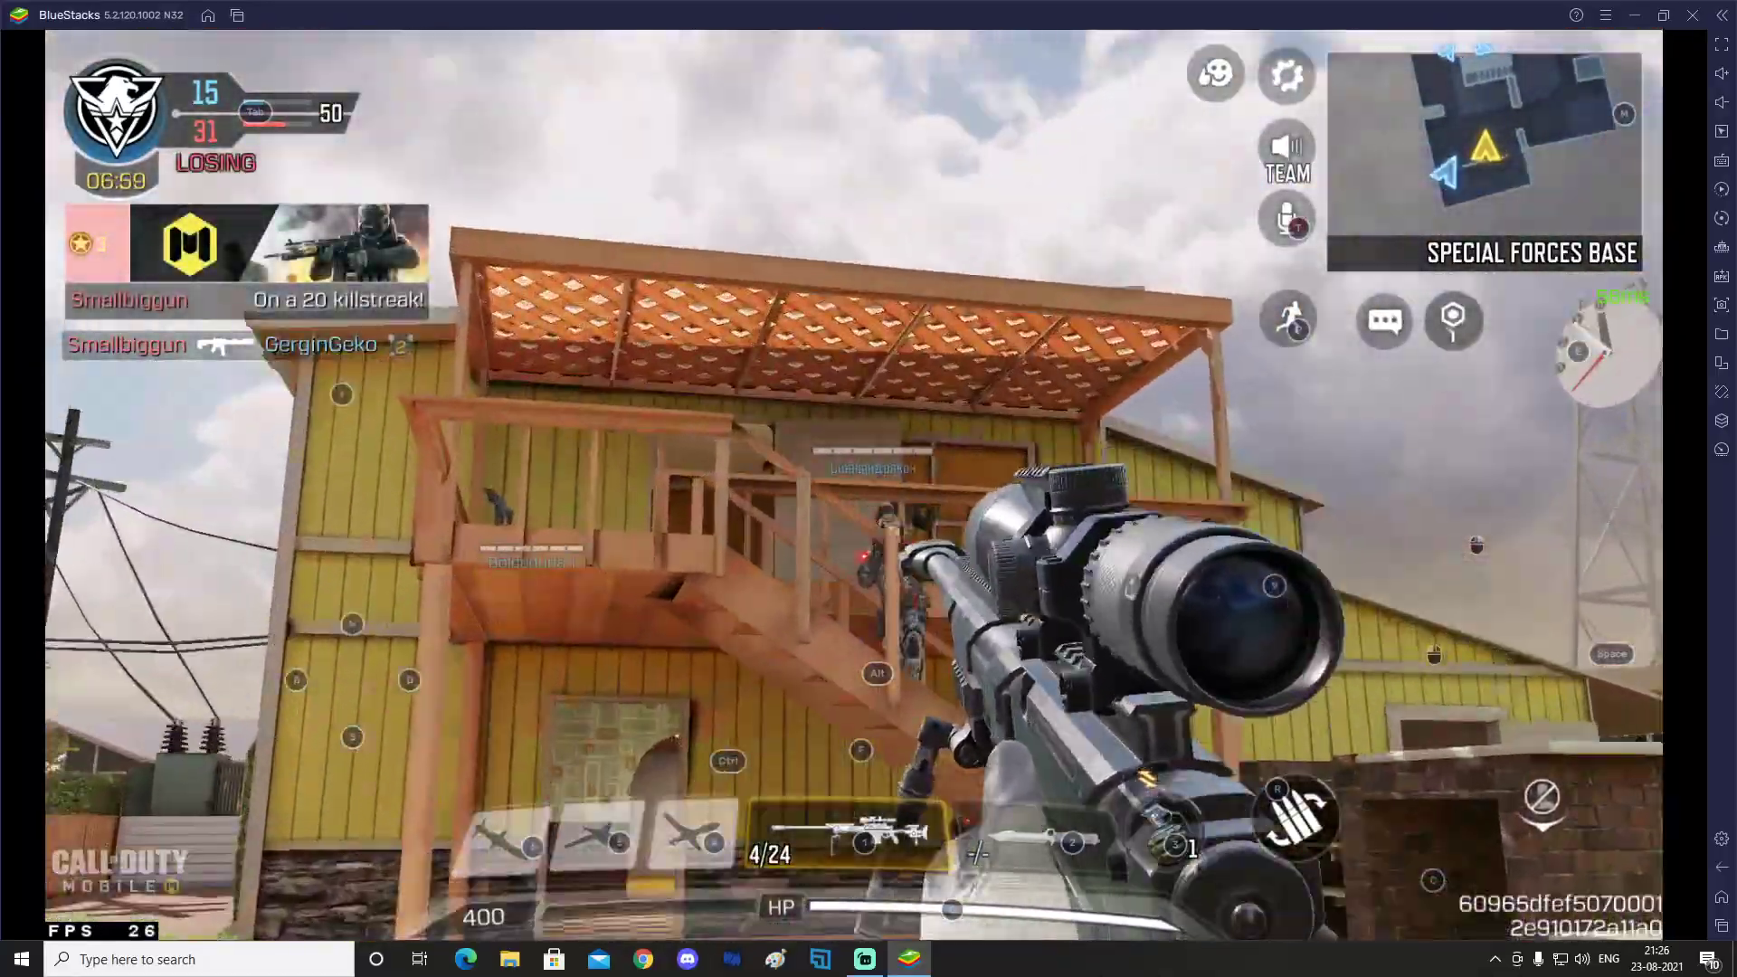
{"action": "right_click", "coordinate": [868, 489]}
{"action": "left_click", "coordinate": [868, 488]}
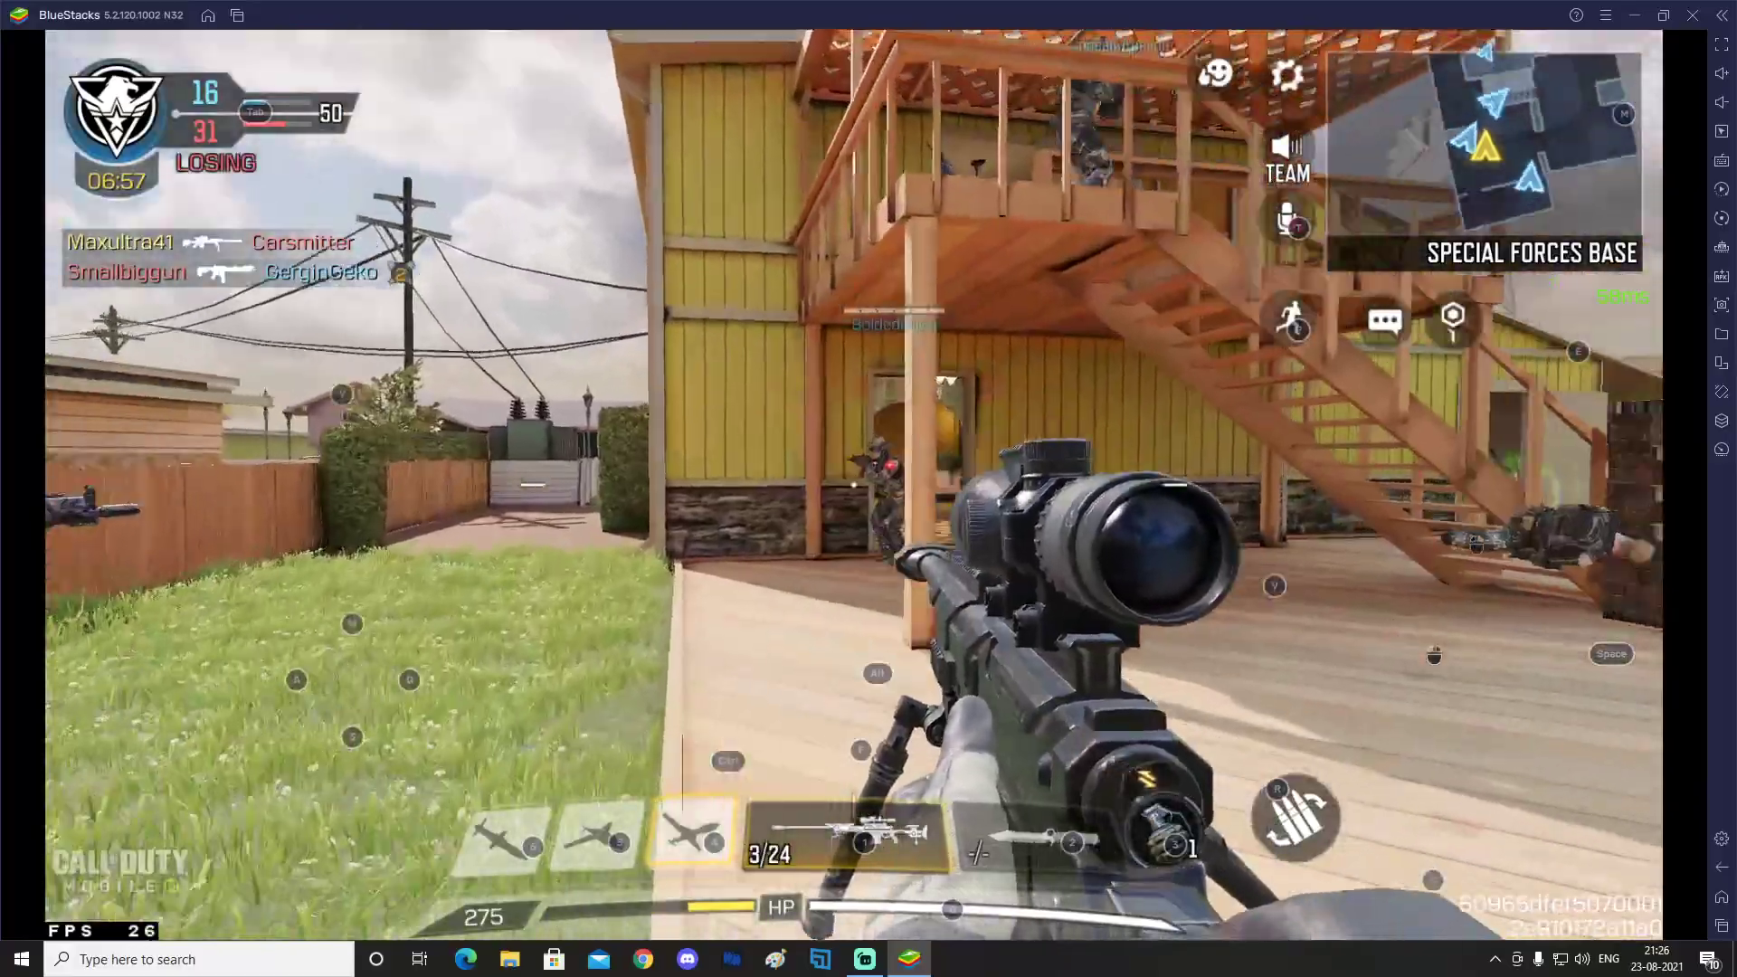
{"action": "right_click", "coordinate": [869, 489]}
{"action": "left_click", "coordinate": [869, 489]}
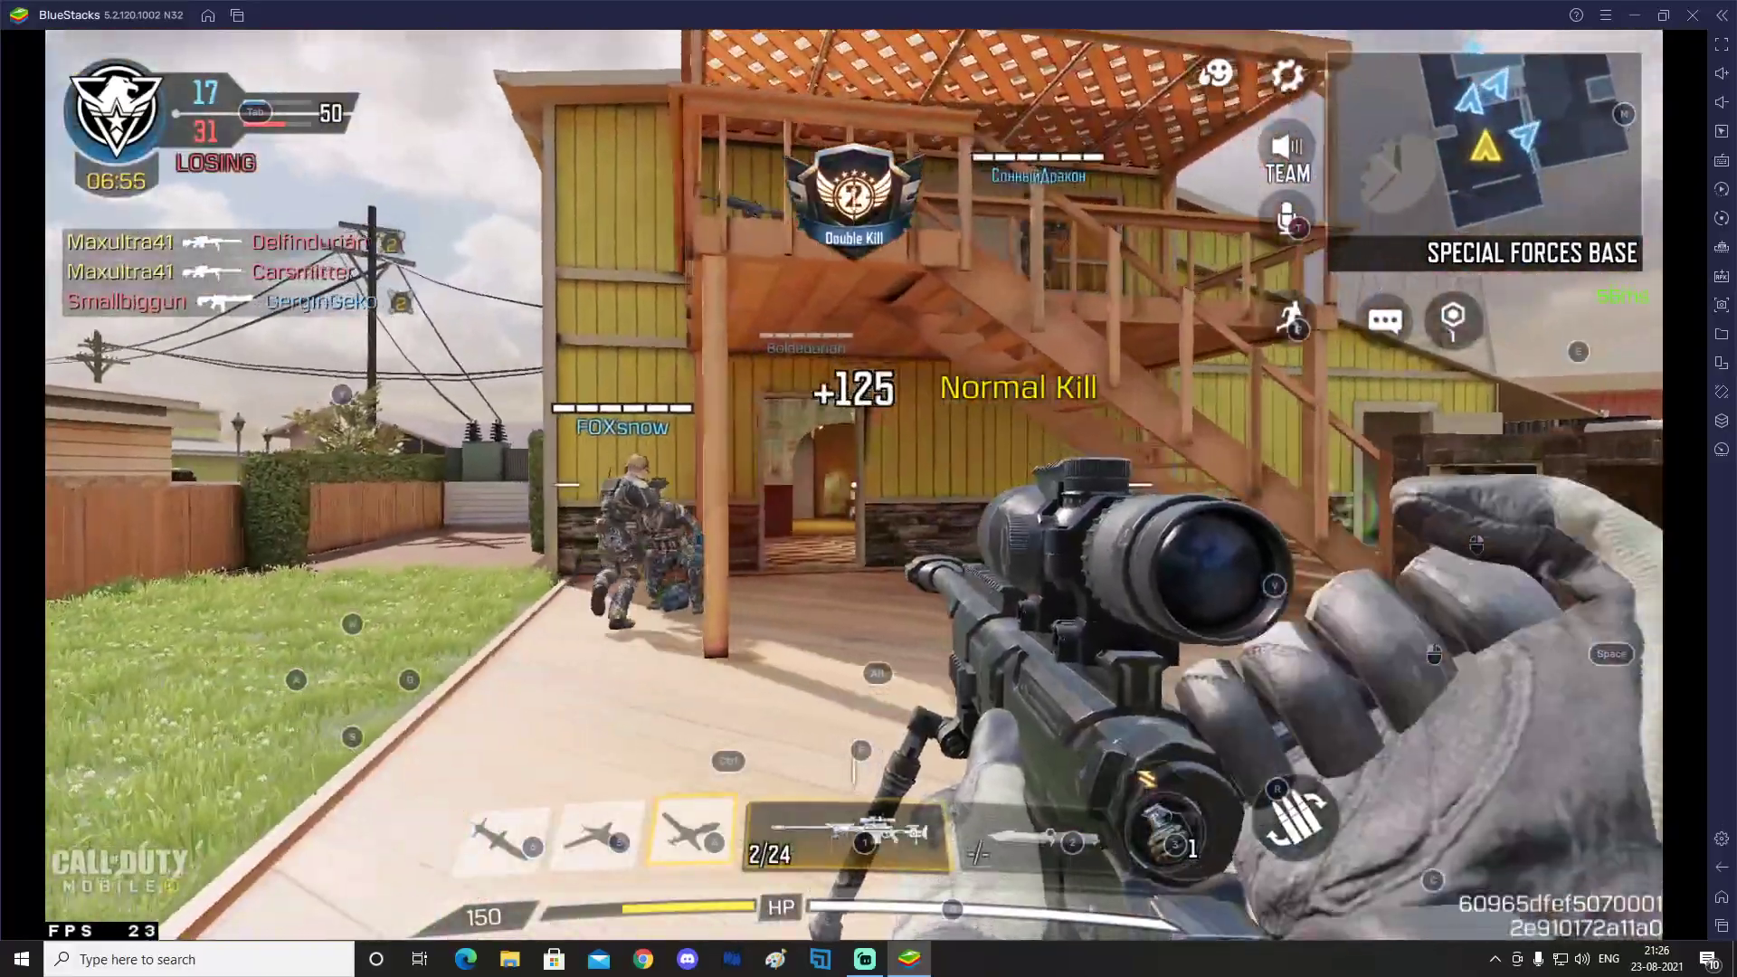
{"action": "key", "text": "w"}
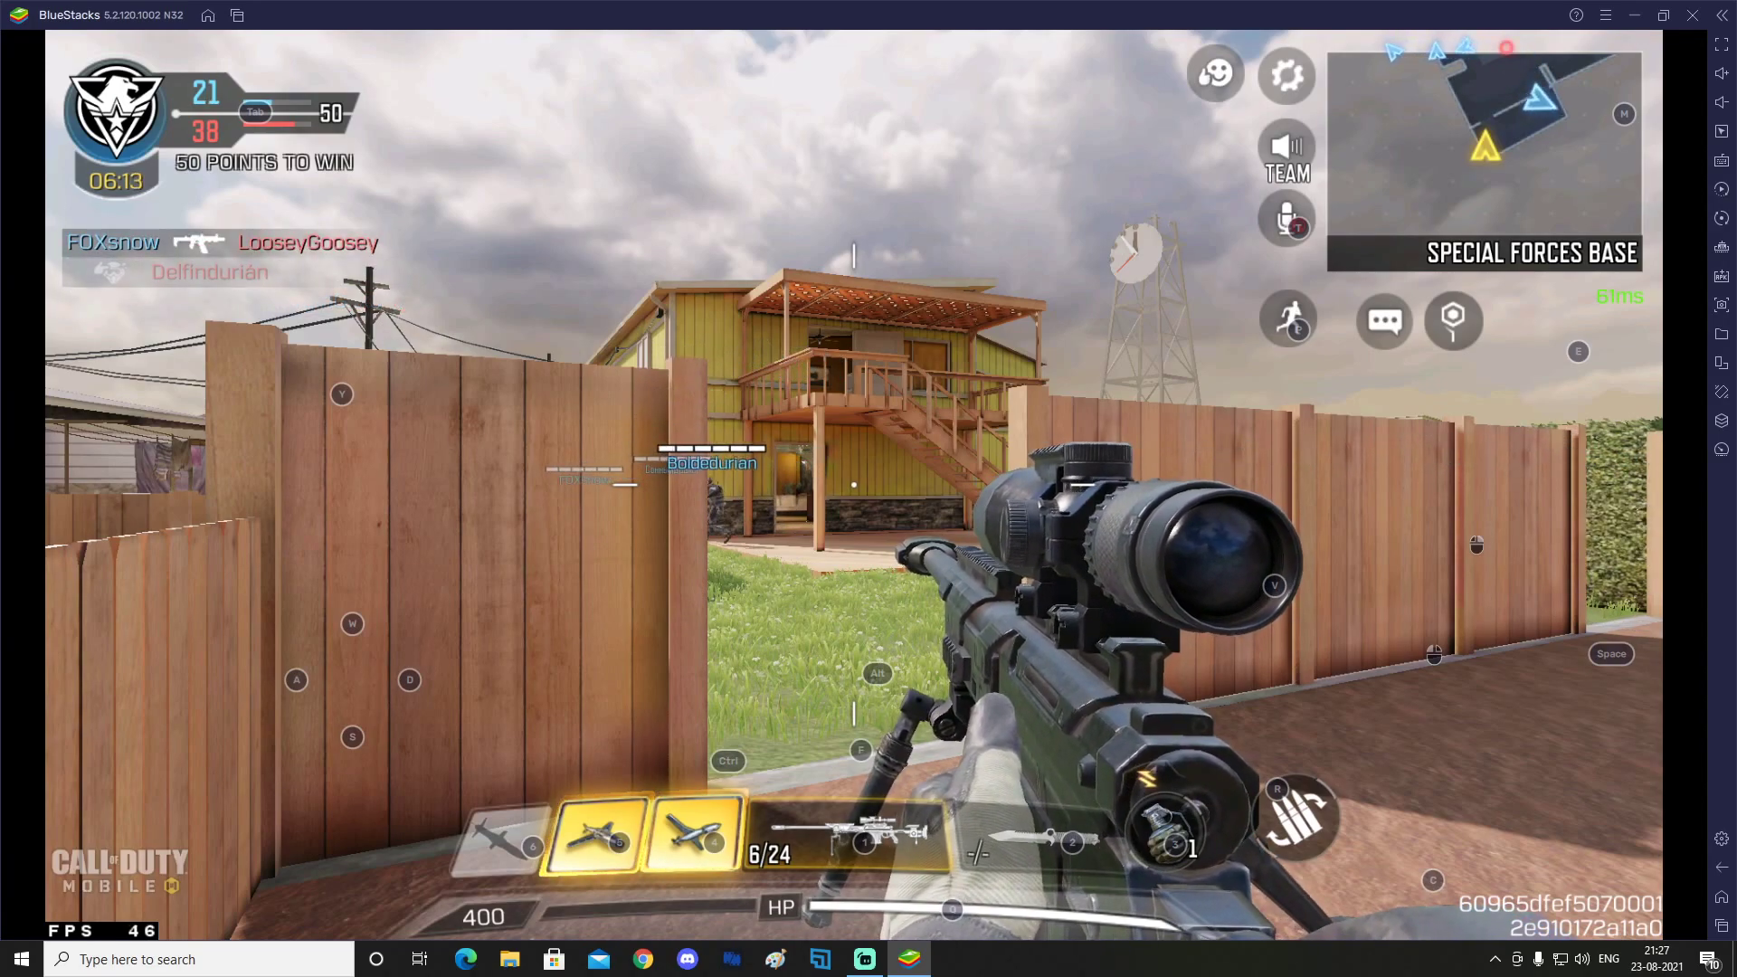
{"action": "key", "text": "d"}
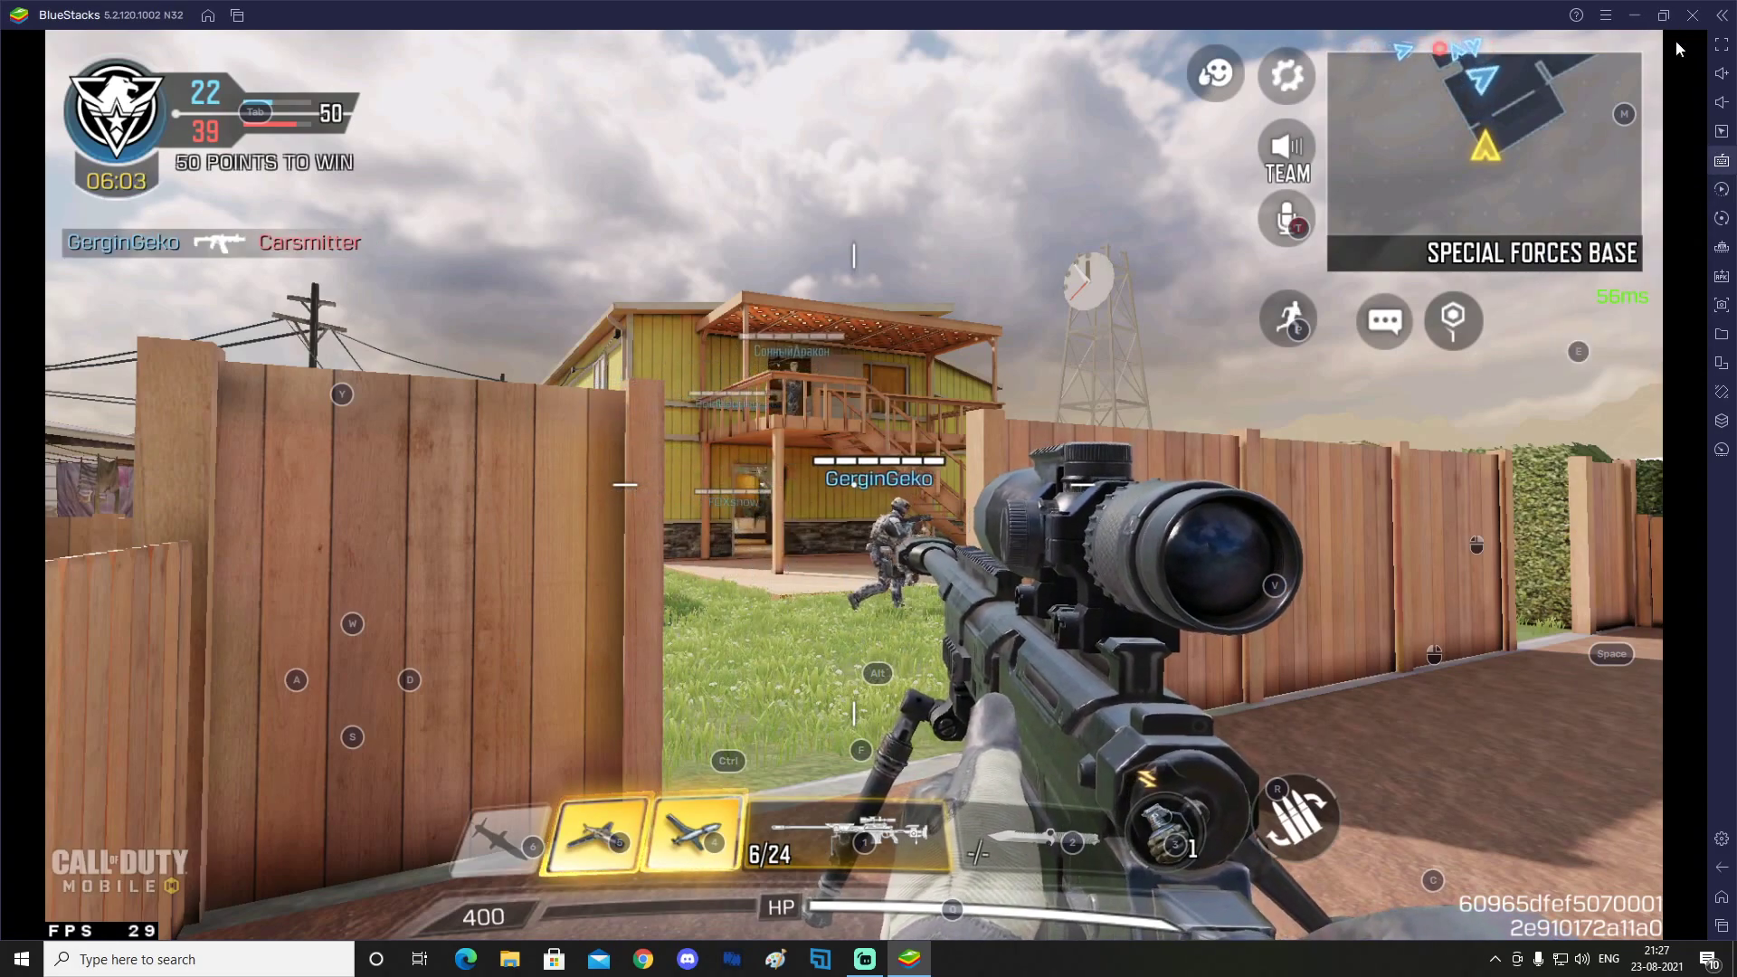
Open the advanced controls editor, review the F1 Aim, pan and shoot control's key binding and fire settings, and close them
{"action": "left_click", "coordinate": [1721, 160]}
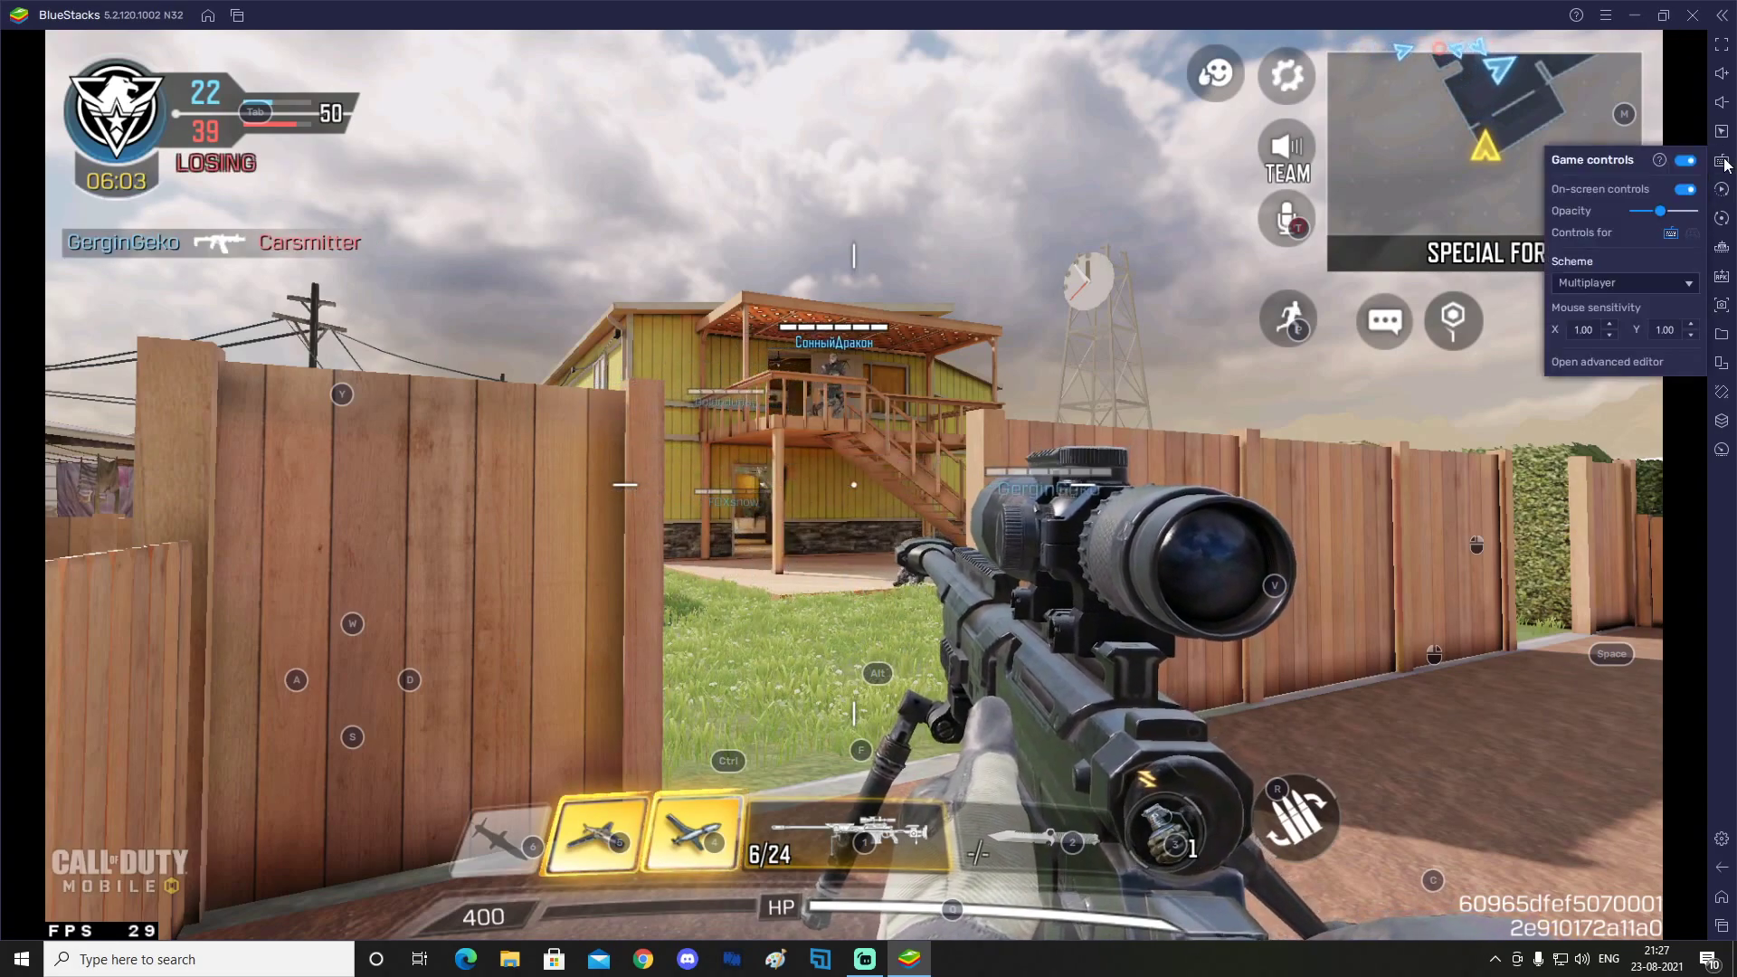
{"action": "left_click", "coordinate": [1603, 362]}
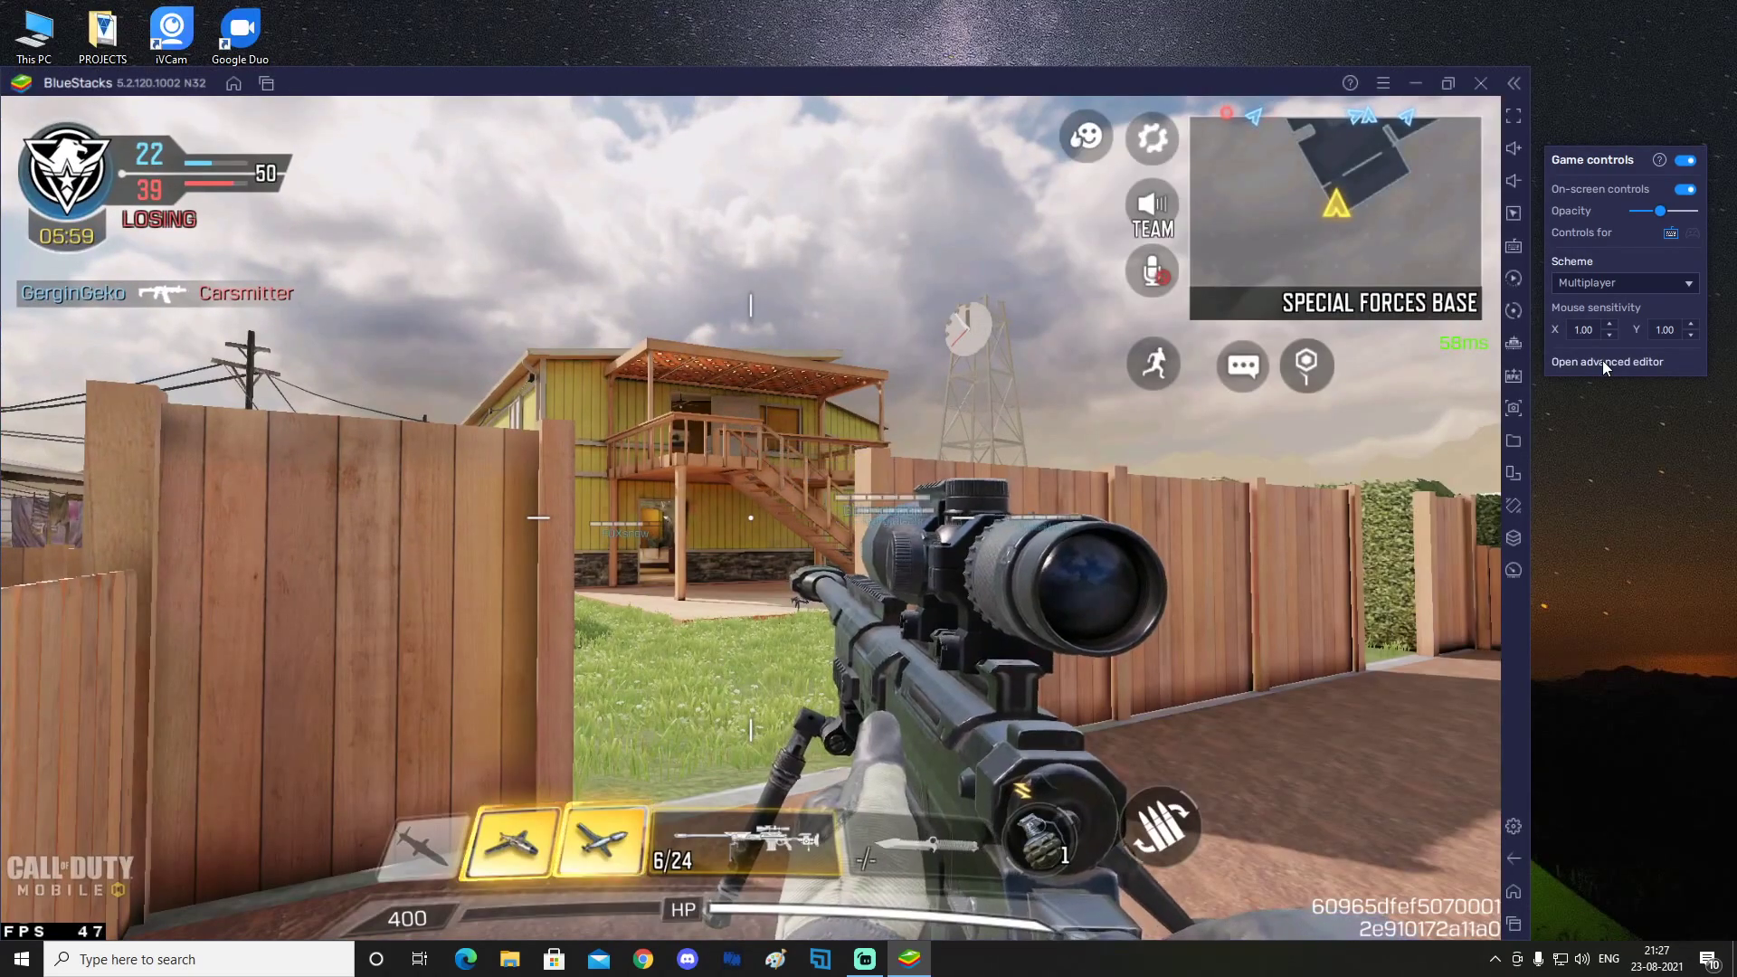
{"action": "left_click", "coordinate": [1605, 362]}
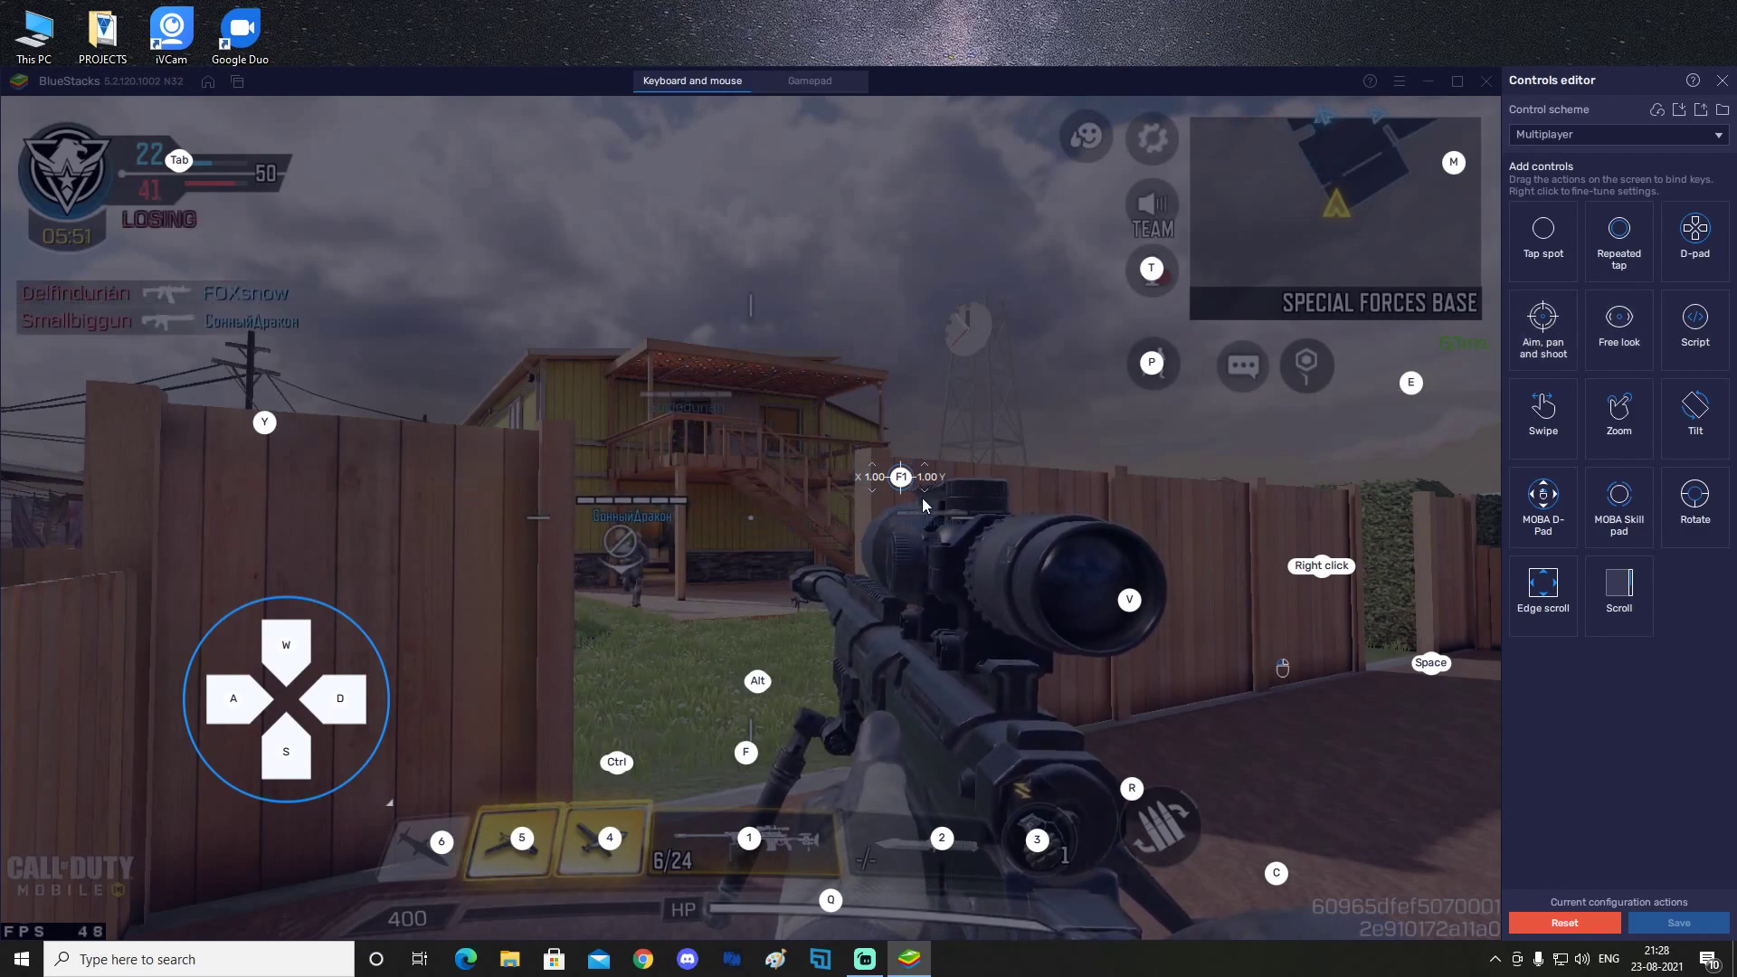
{"action": "left_click", "coordinate": [890, 493]}
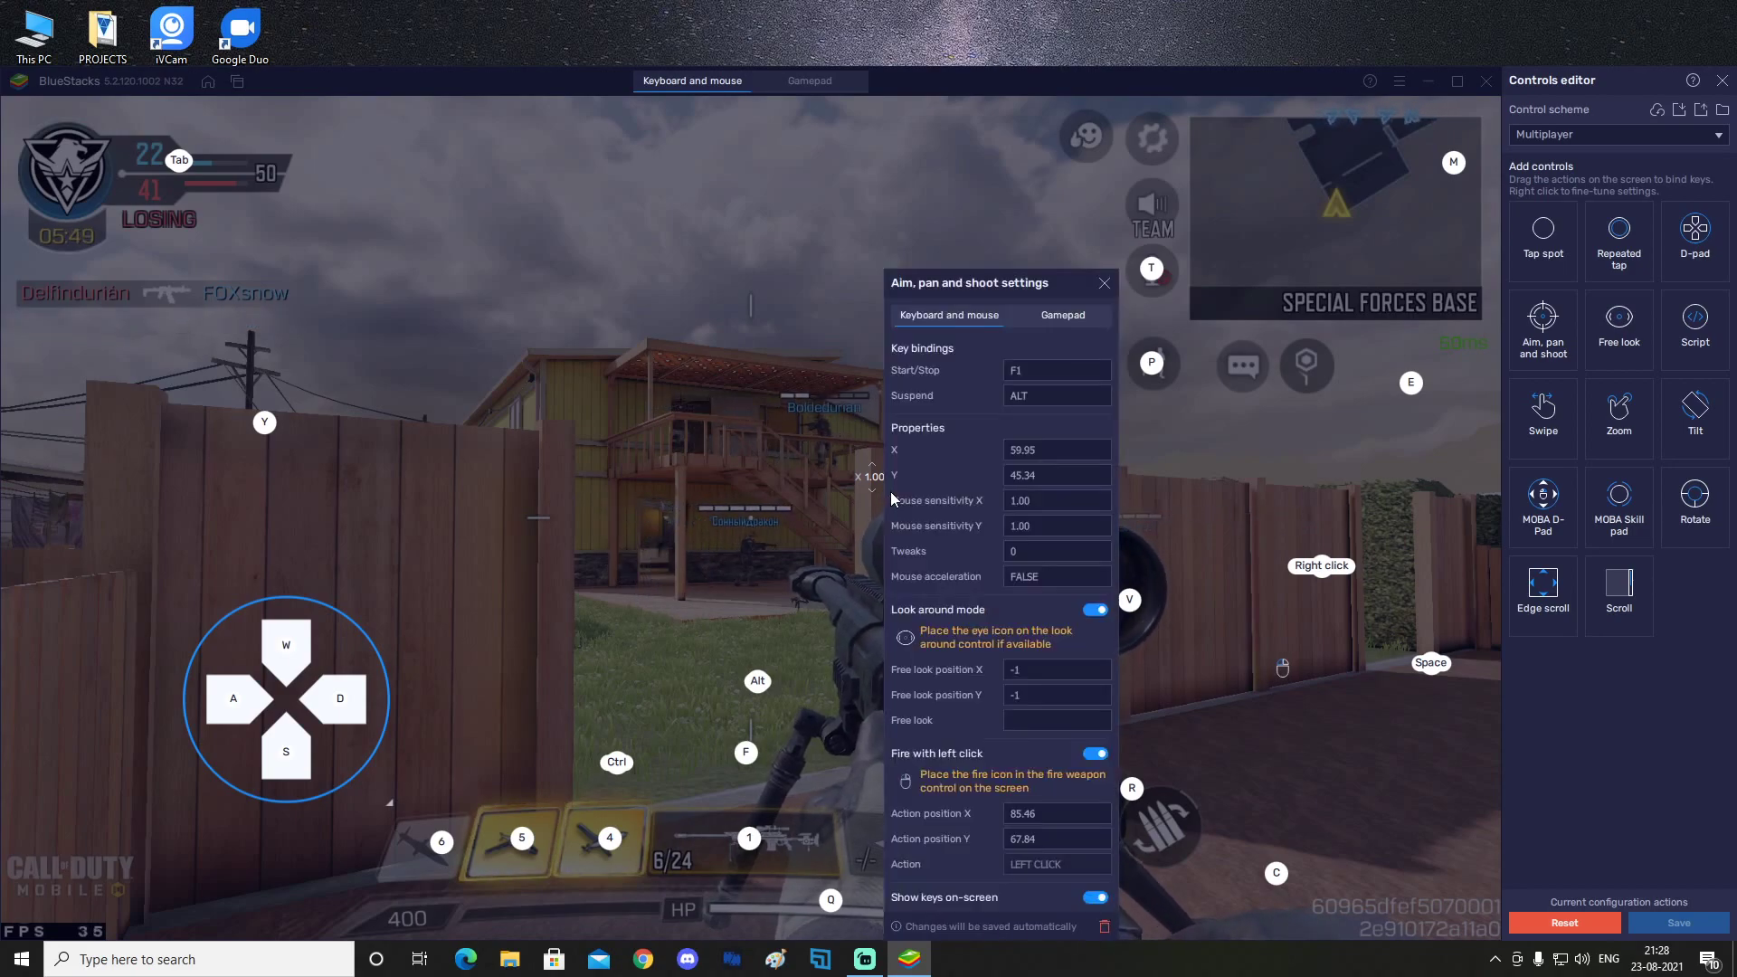
{"action": "left_click", "coordinate": [1090, 727]}
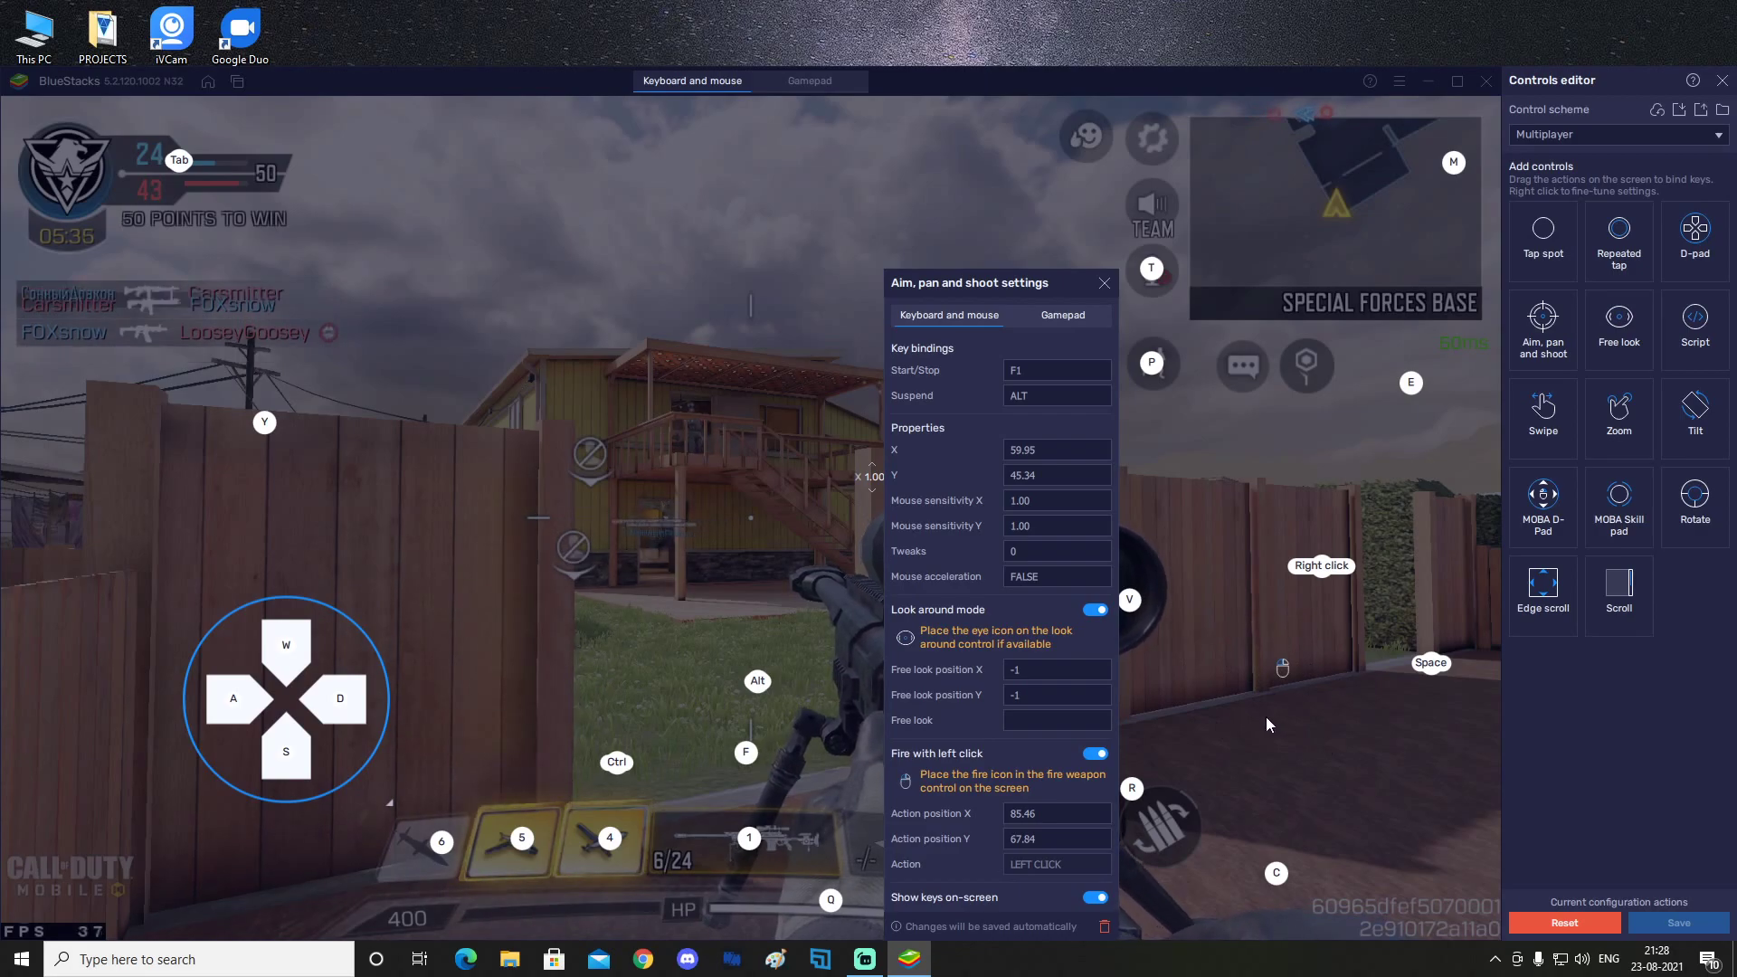
{"action": "left_click", "coordinate": [1105, 283]}
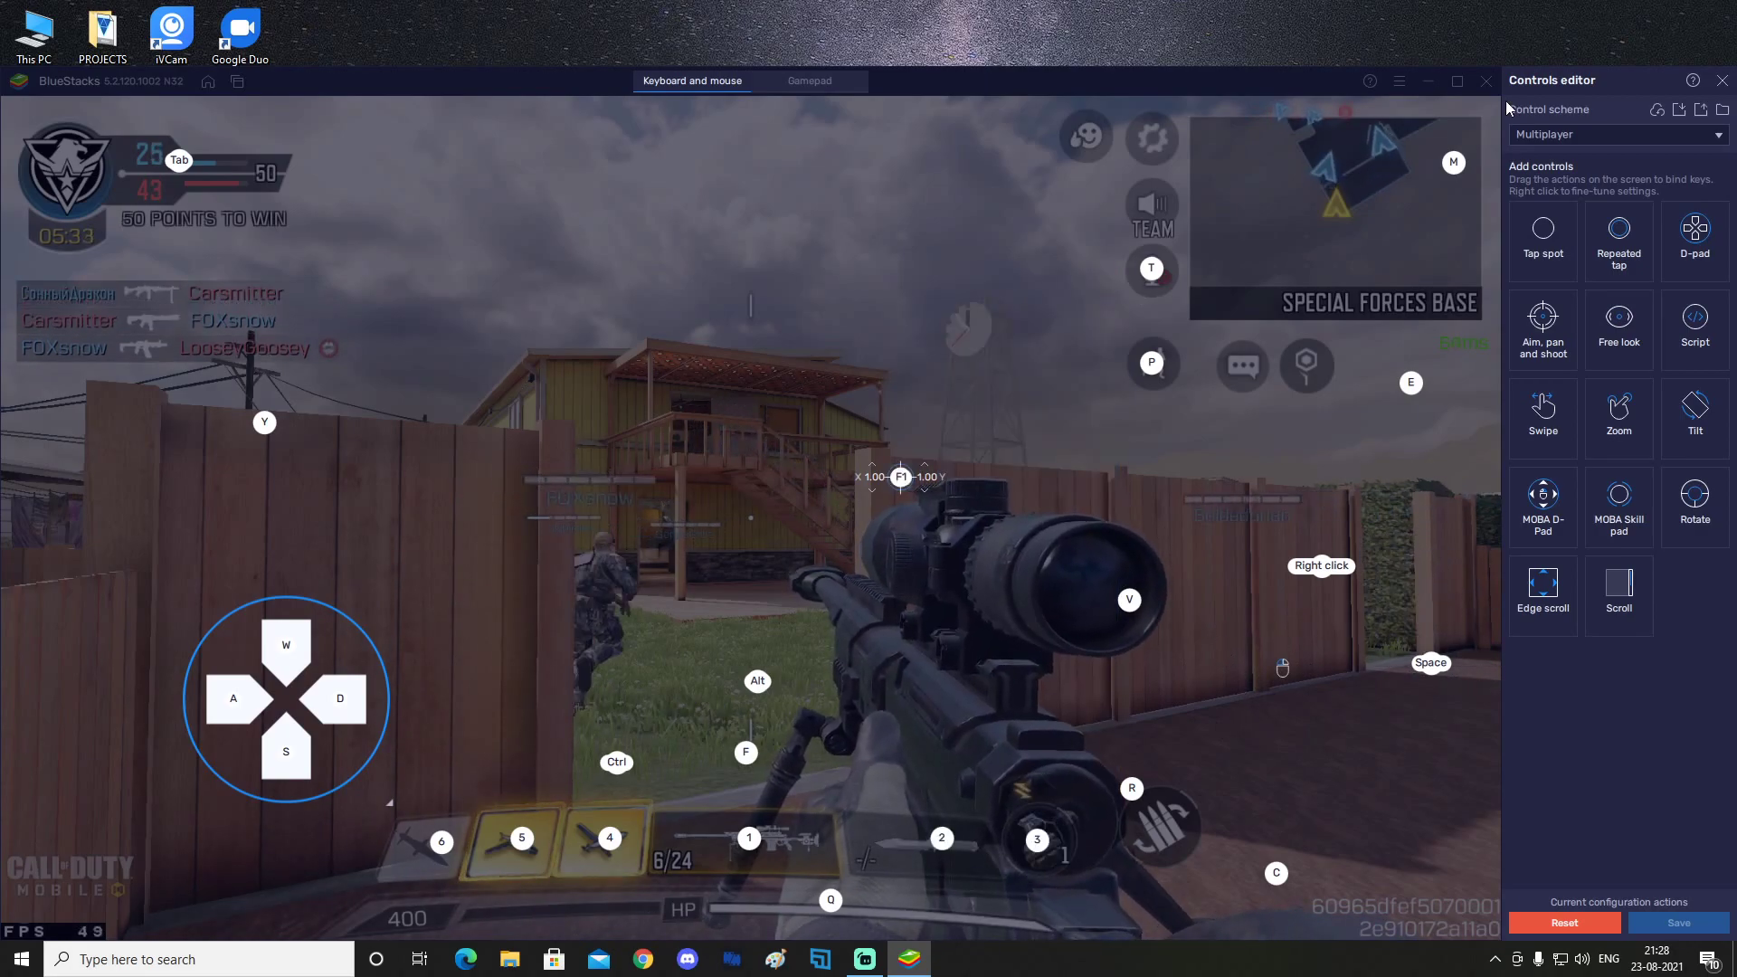